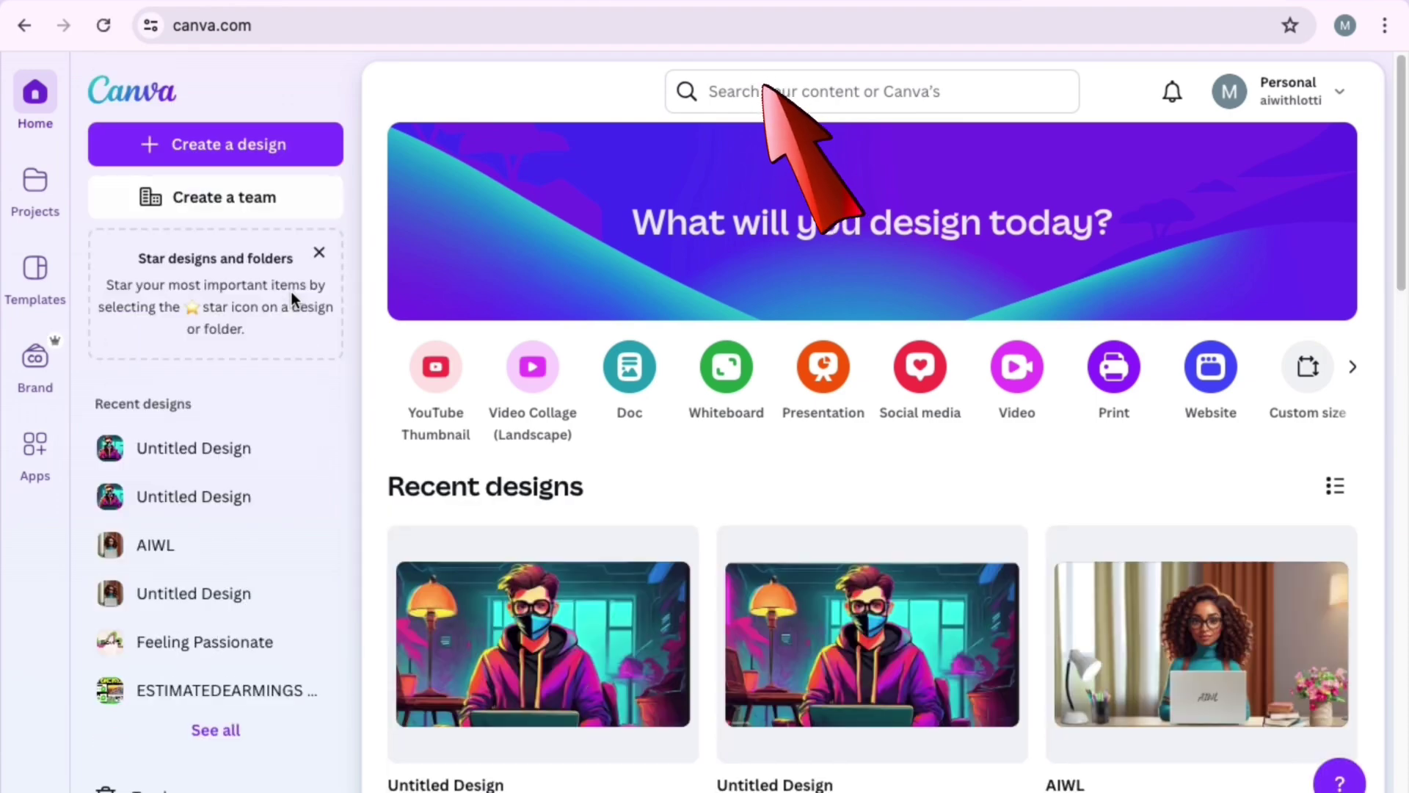
Search Canva for 'youtube video' to start a blank YouTube video design.
left_click(805, 94)
type("you")
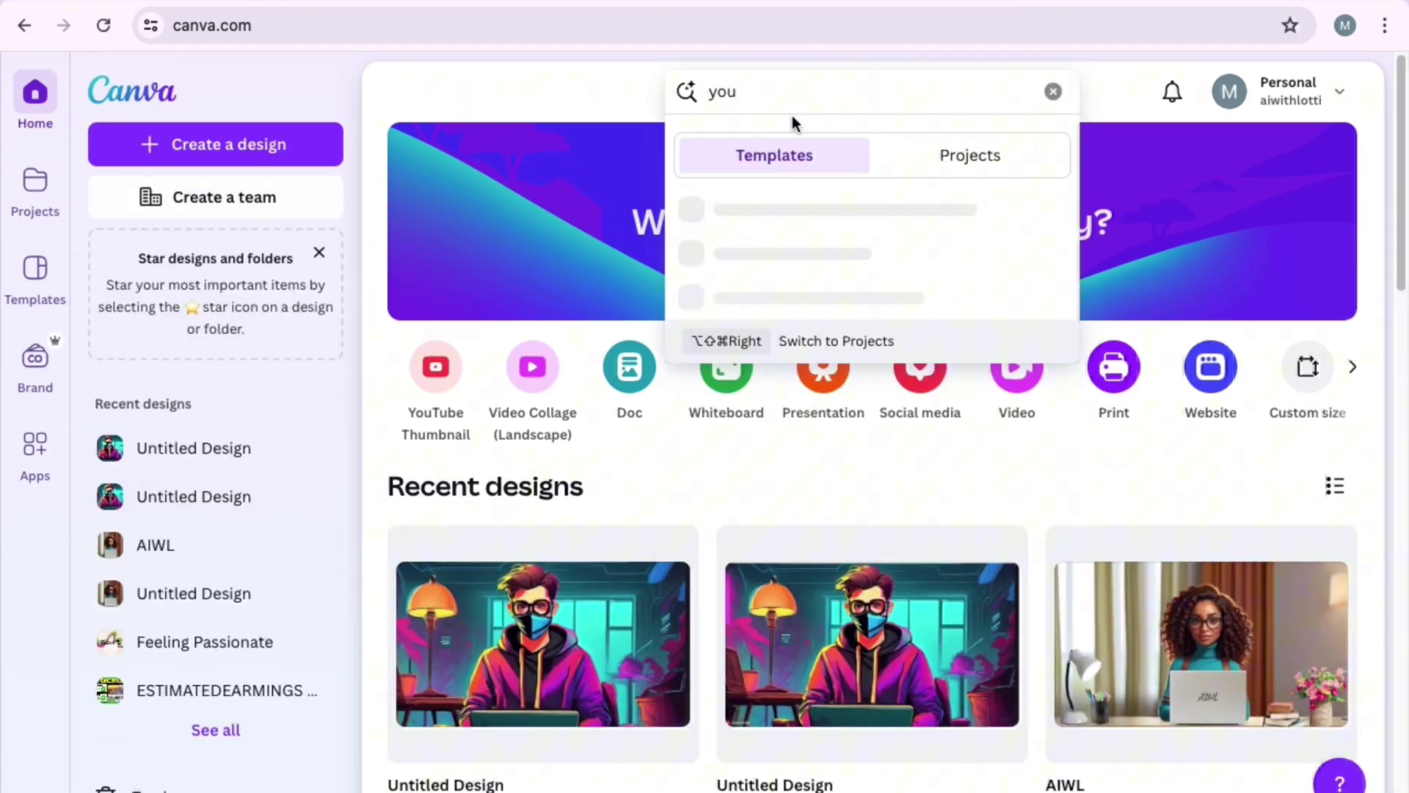
type("tube video")
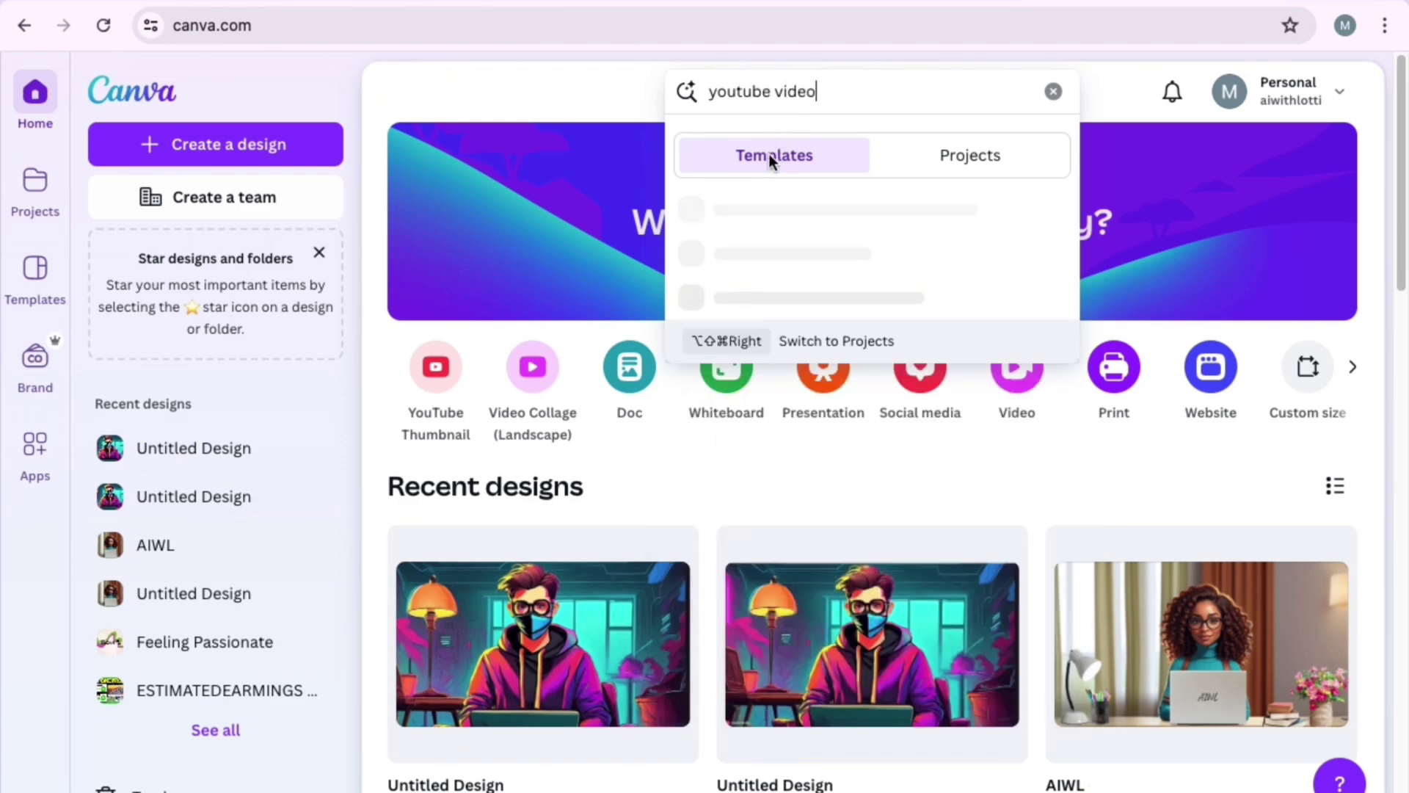
key("Return")
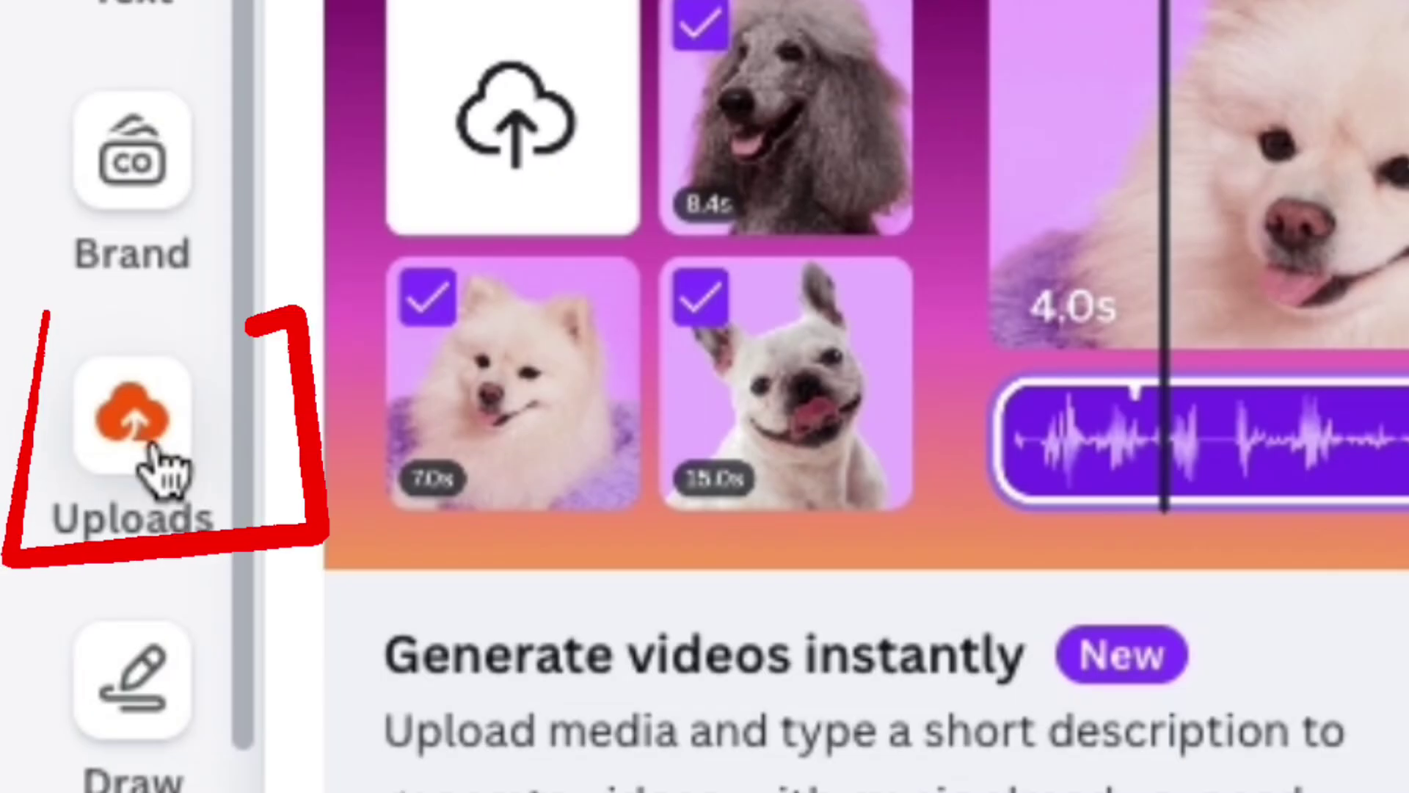
Add the masked-man illustration from Uploads and stretch it over the whole canvas.
left_click(154, 462)
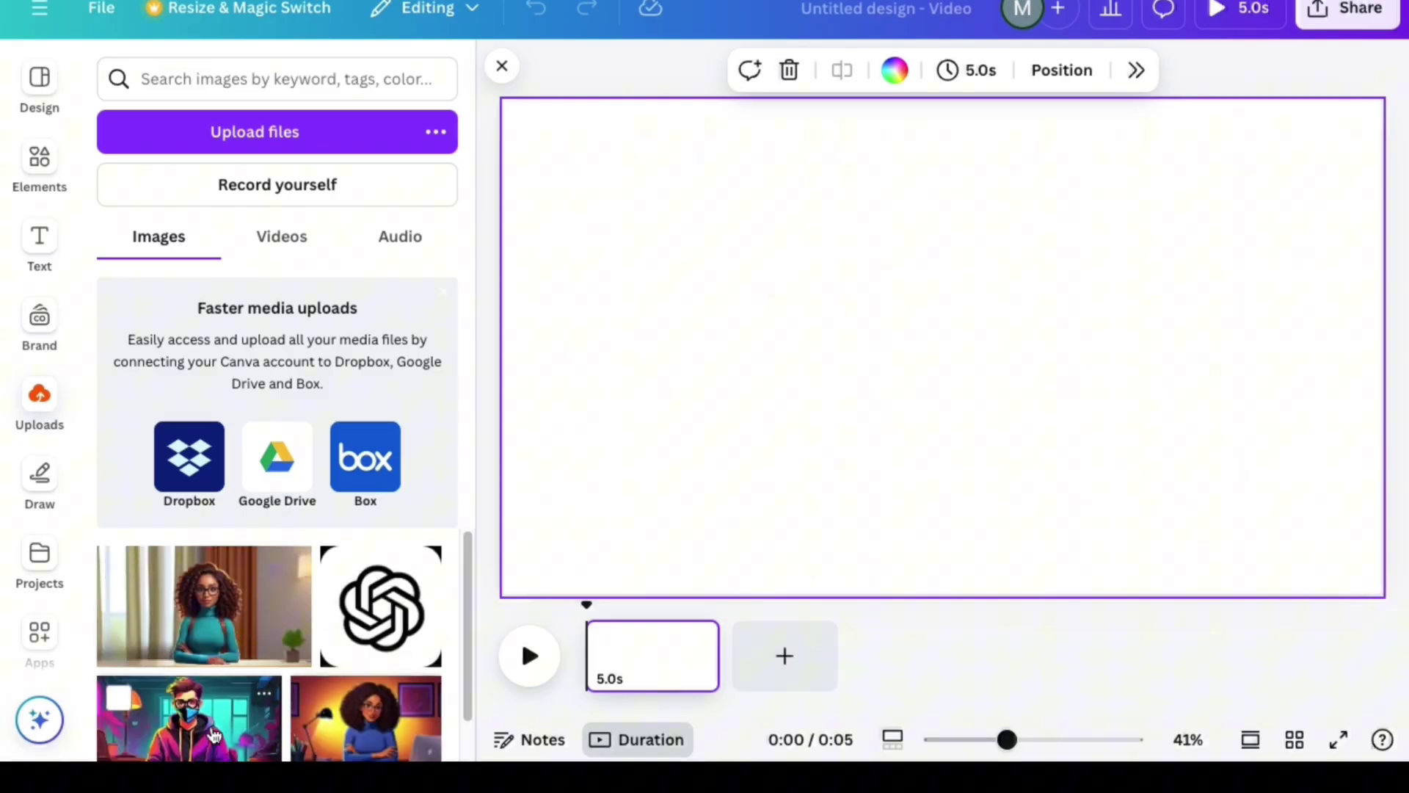
left_click(213, 735)
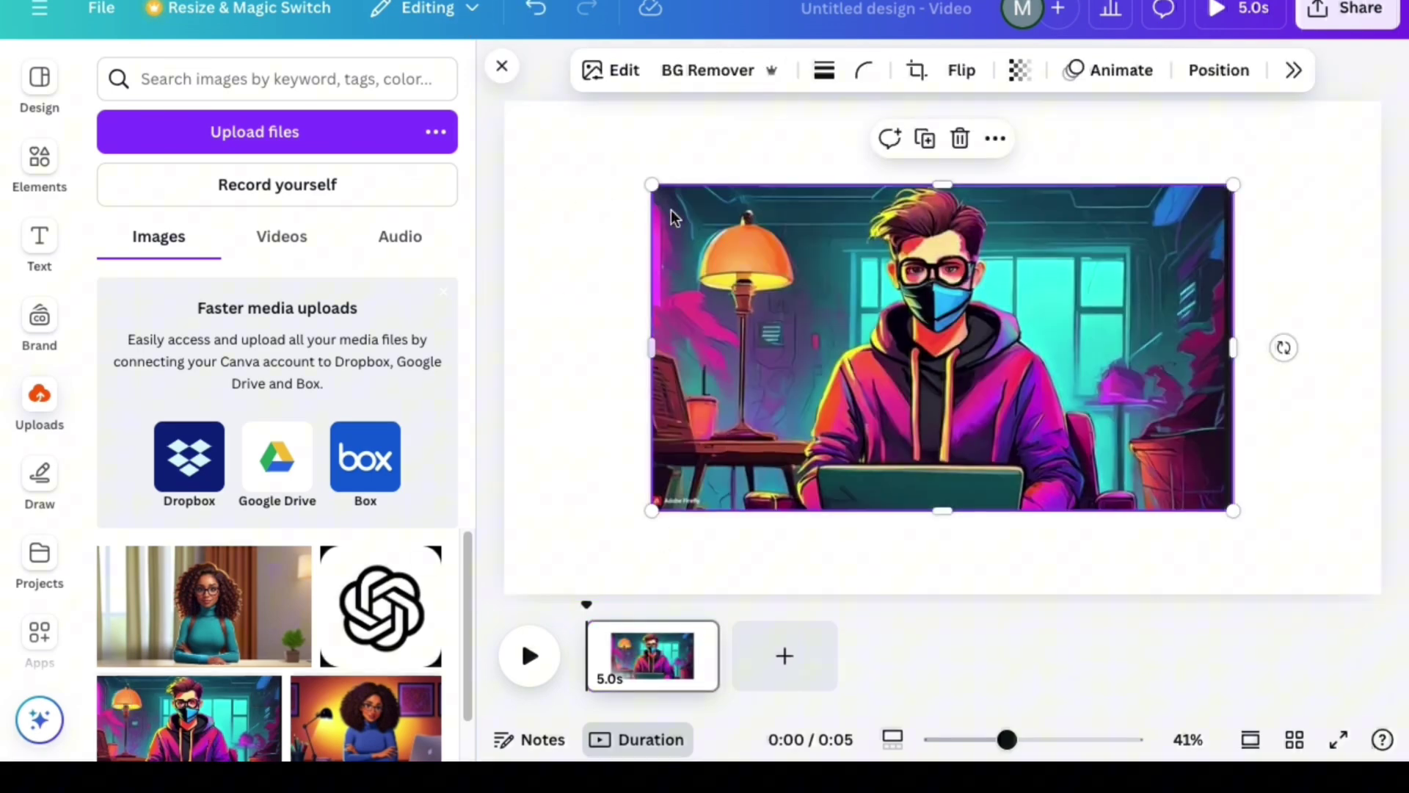
left_click(501, 67)
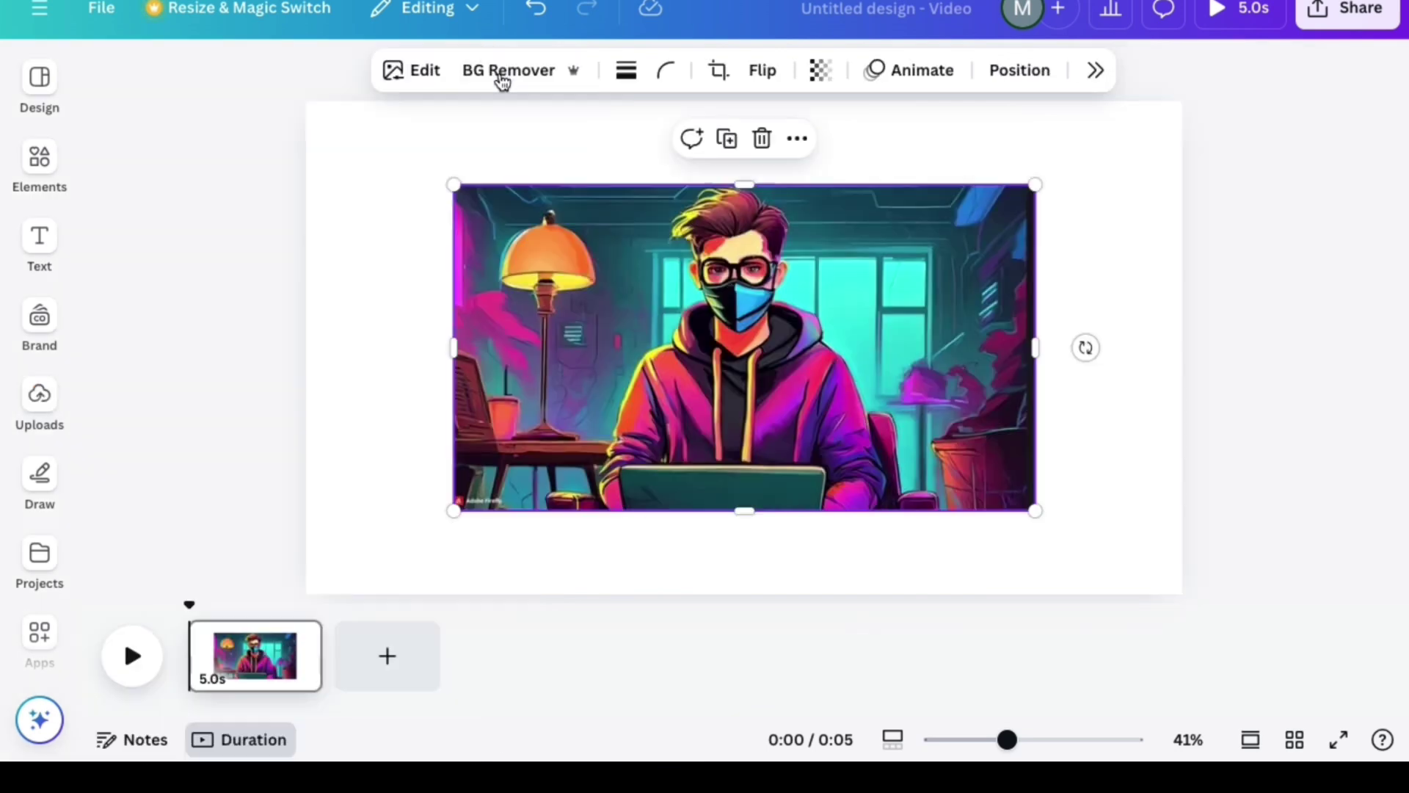
mouse_move(454, 186)
left_mouse_down()
mouse_move(294, 121)
mouse_move(305, 103)
left_mouse_up()
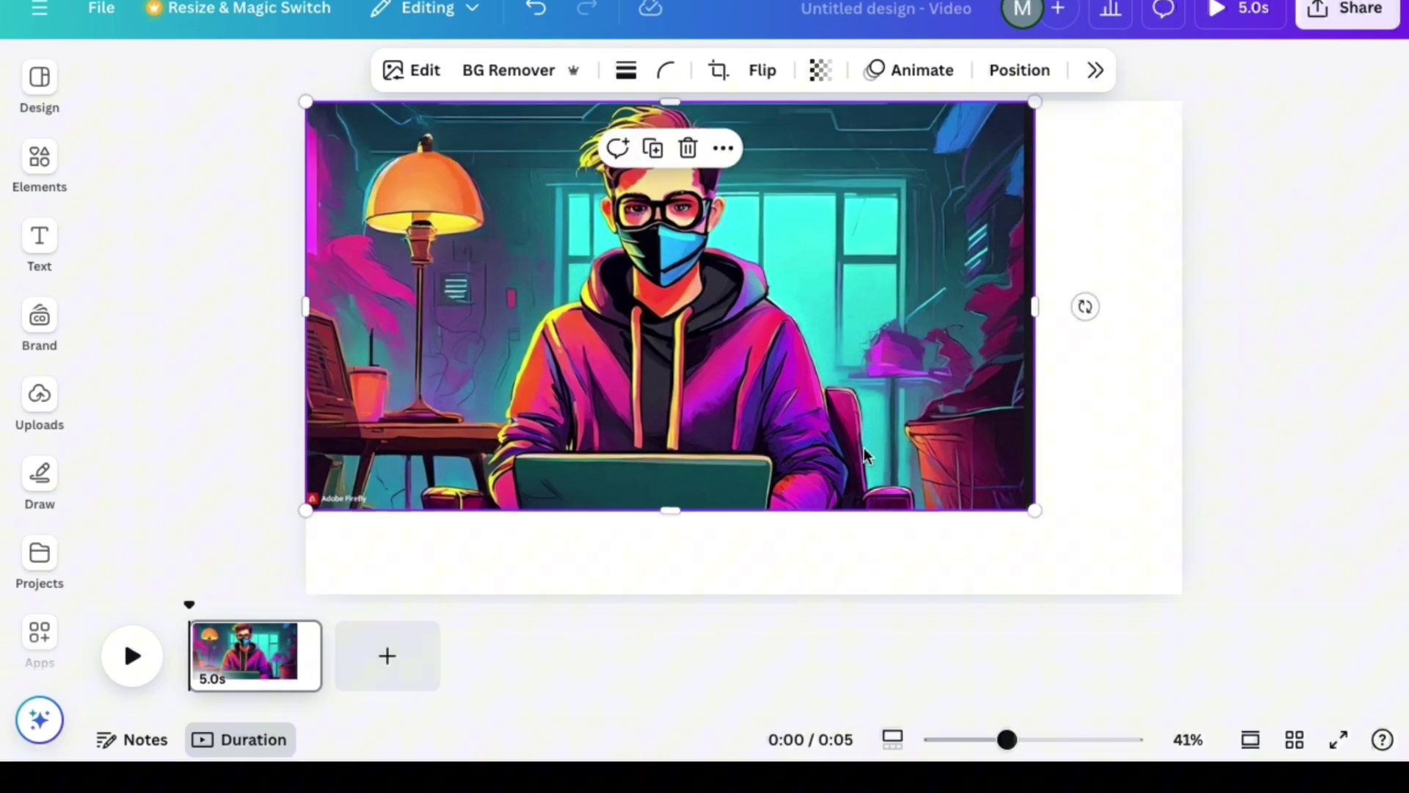
mouse_move(1038, 508)
left_mouse_down()
mouse_move(1189, 634)
mouse_move(1230, 646)
left_mouse_up()
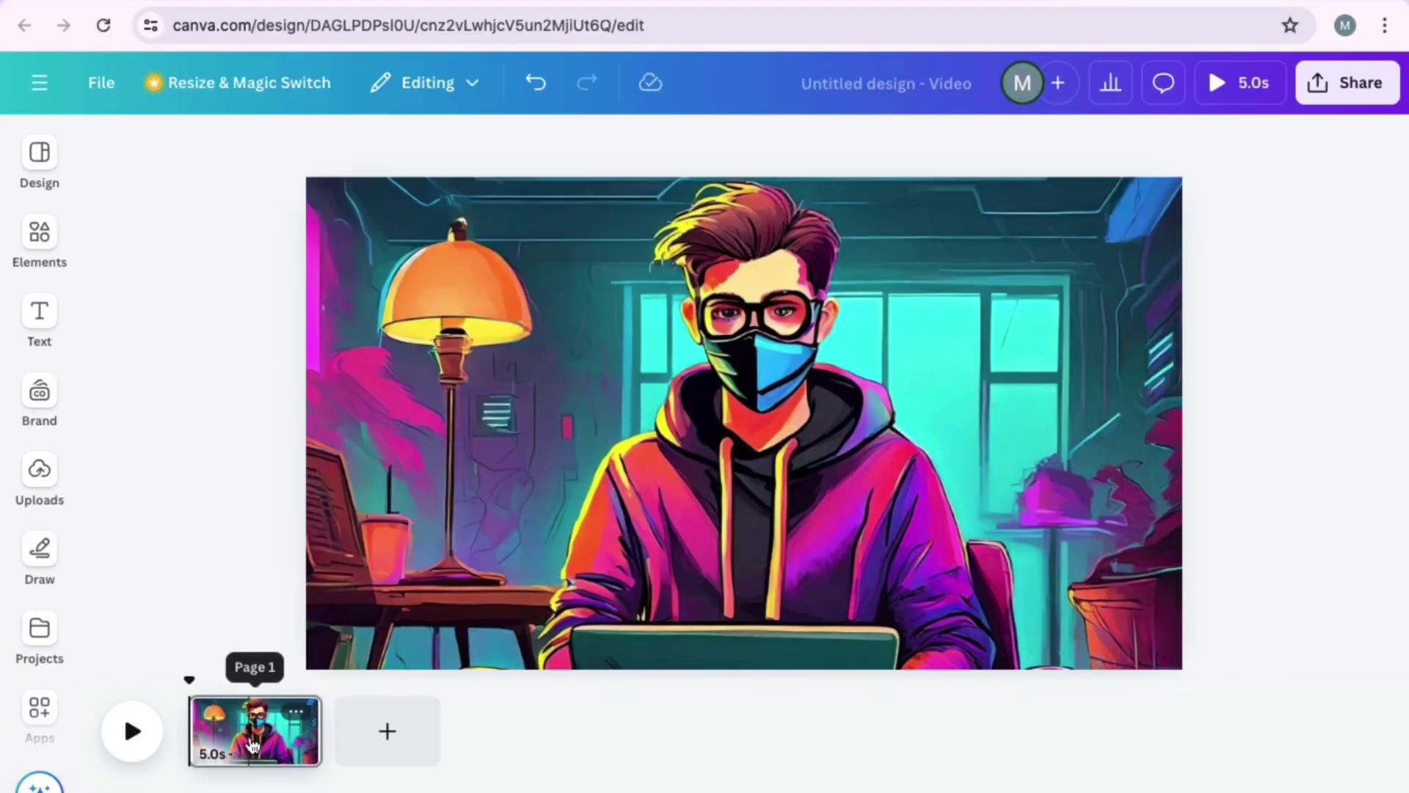
Duplicate page one, then page two, giving three identical five-second illustration pages.
right_click(254, 661)
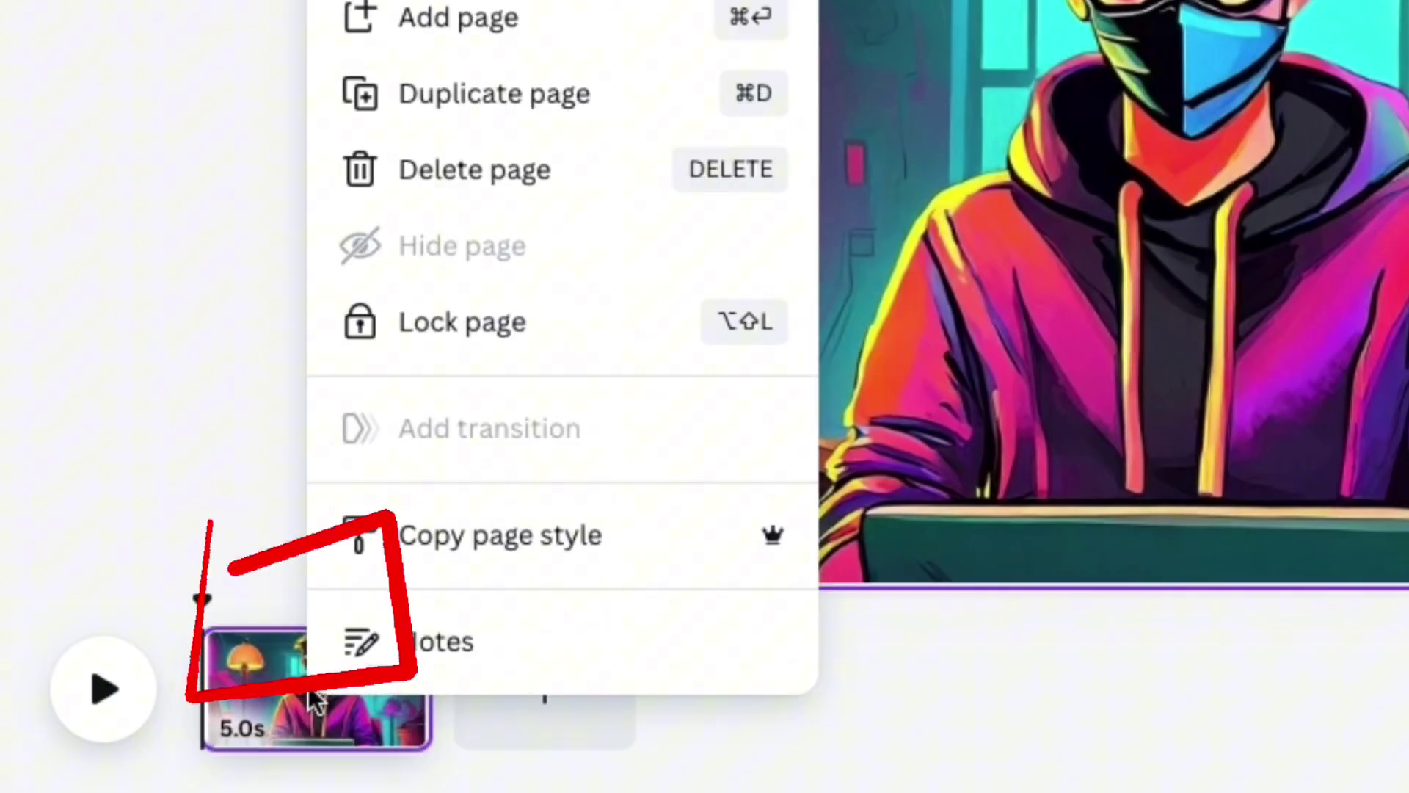
left_click(537, 117)
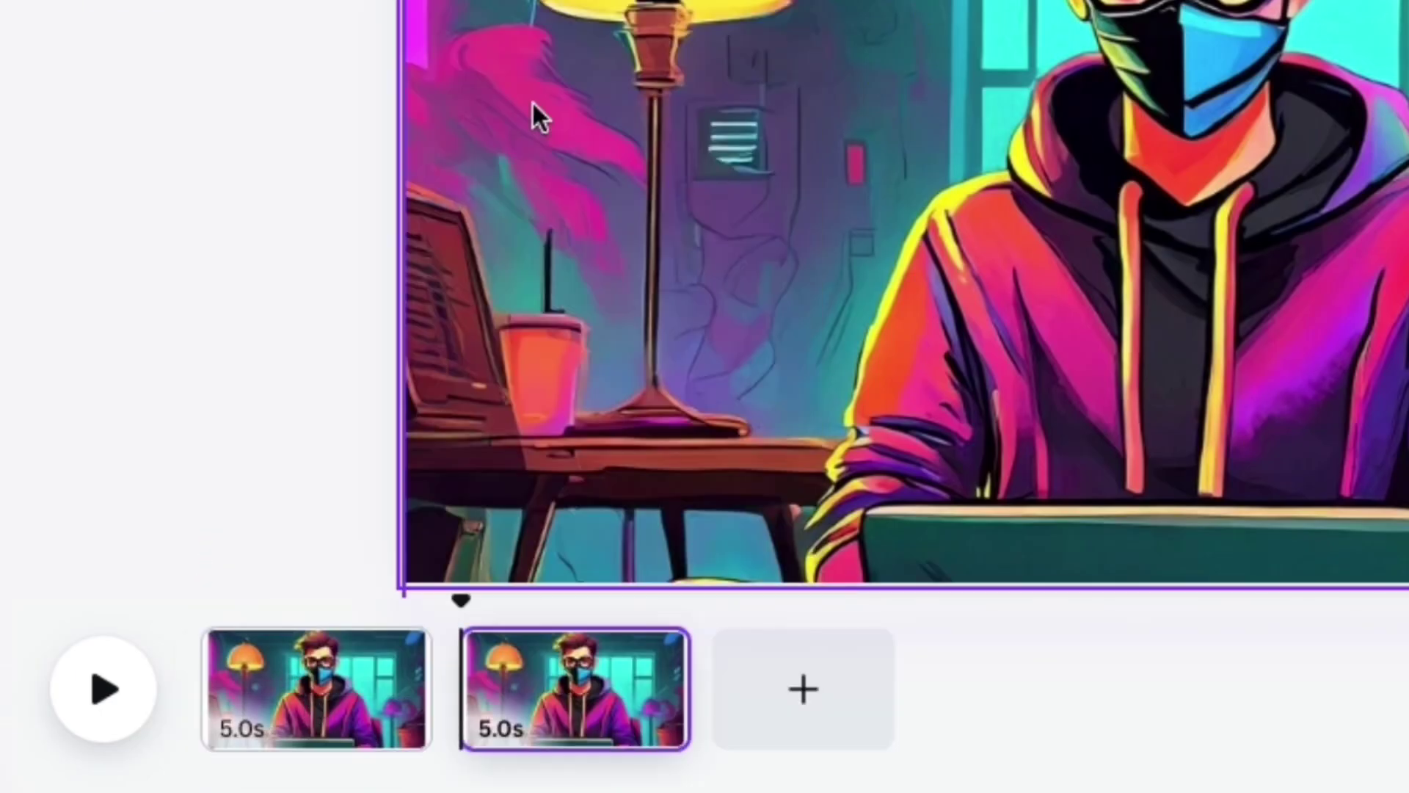
left_click(529, 695)
right_click(531, 694)
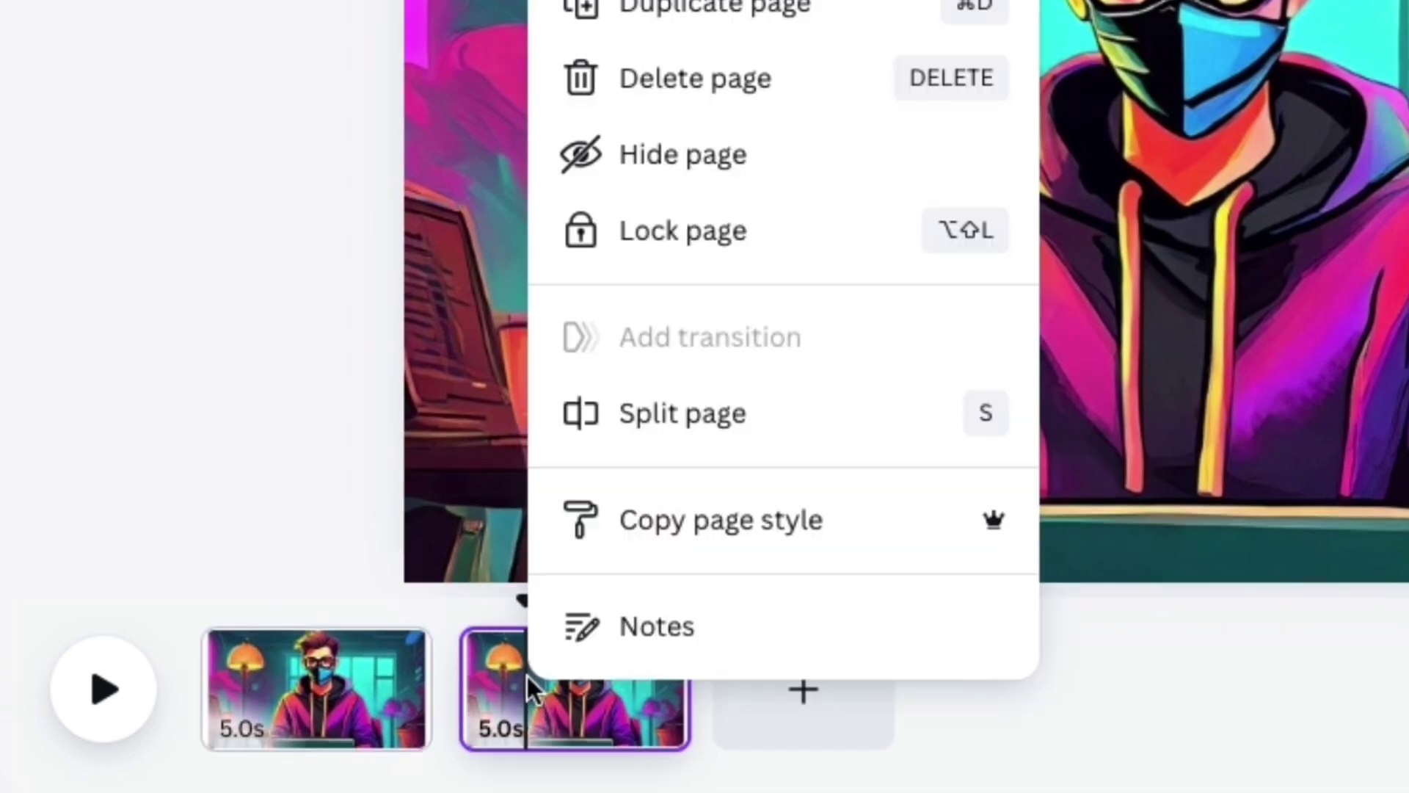
left_click(699, 30)
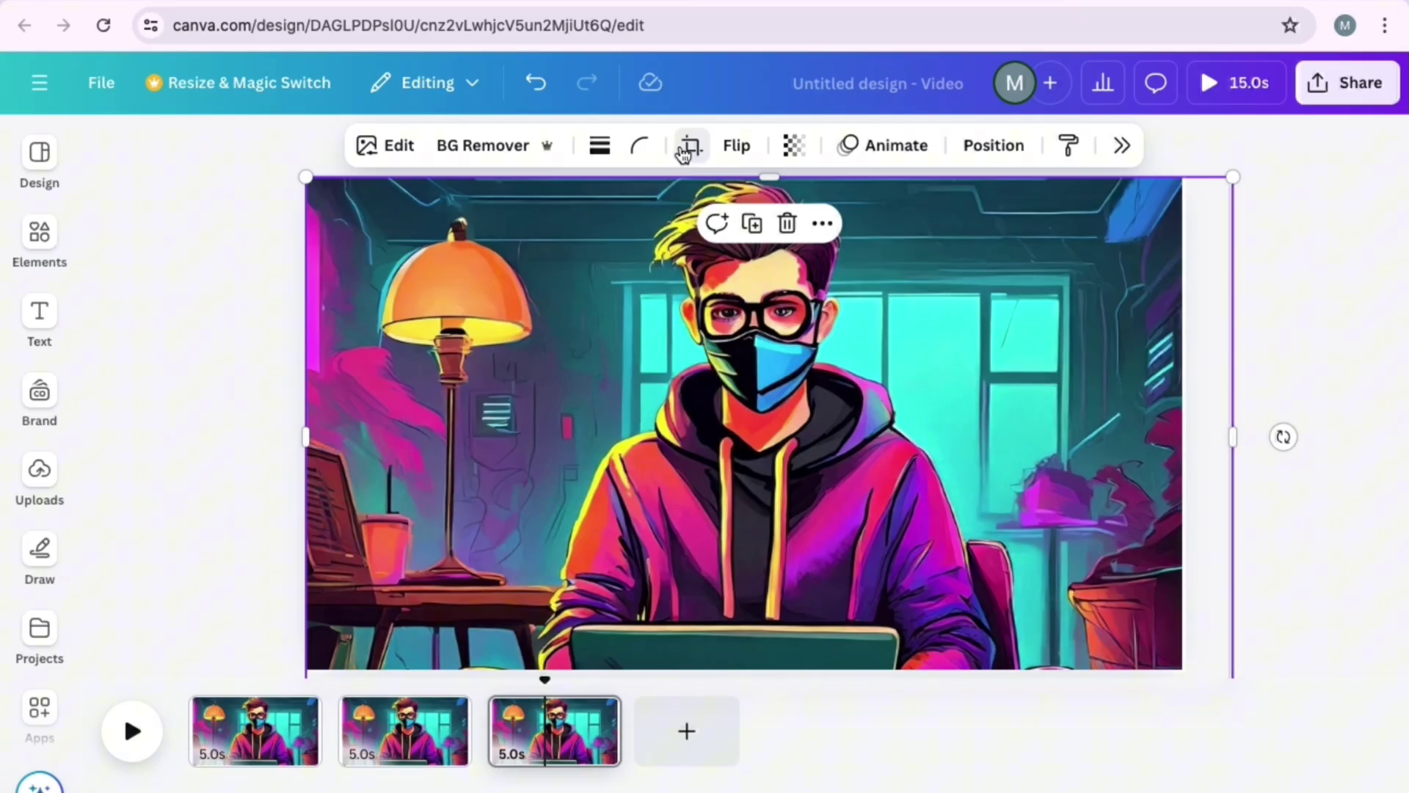
Crop page three's illustration to a short strip and erase the face and hoodie.
left_click(683, 149)
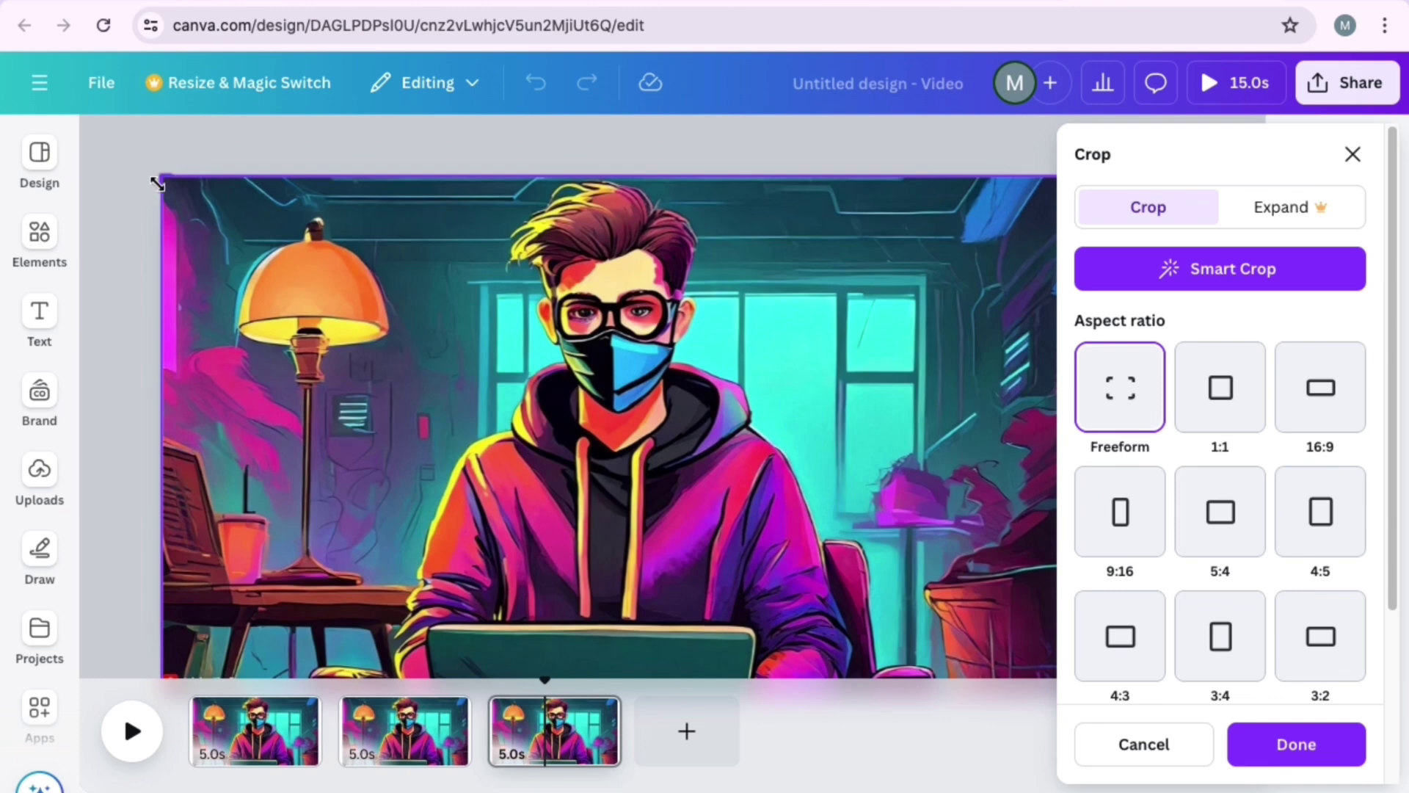
mouse_move(157, 184)
left_mouse_down()
mouse_move(540, 268)
mouse_move(541, 330)
left_mouse_up()
key("Return")
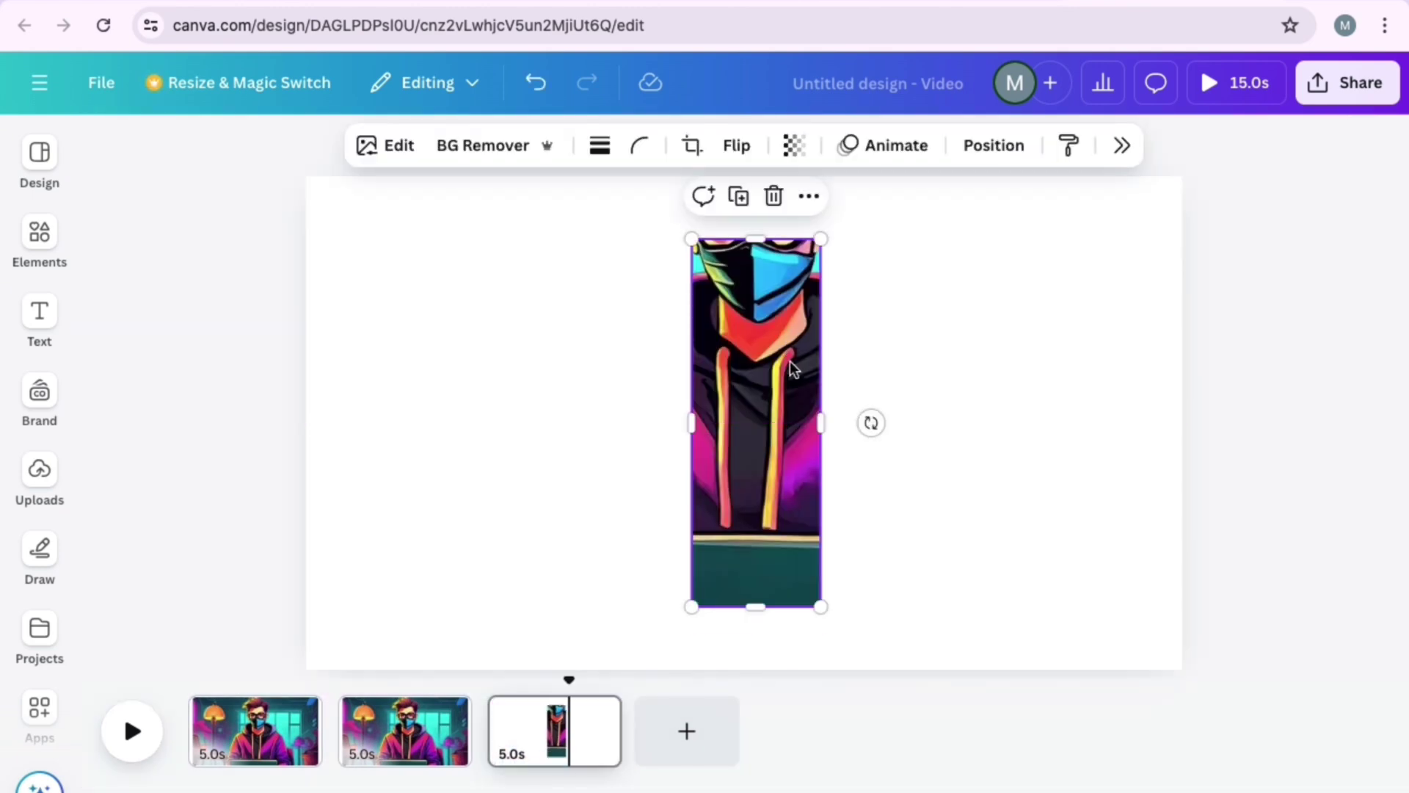
left_click_drag(756, 606, 783, 327)
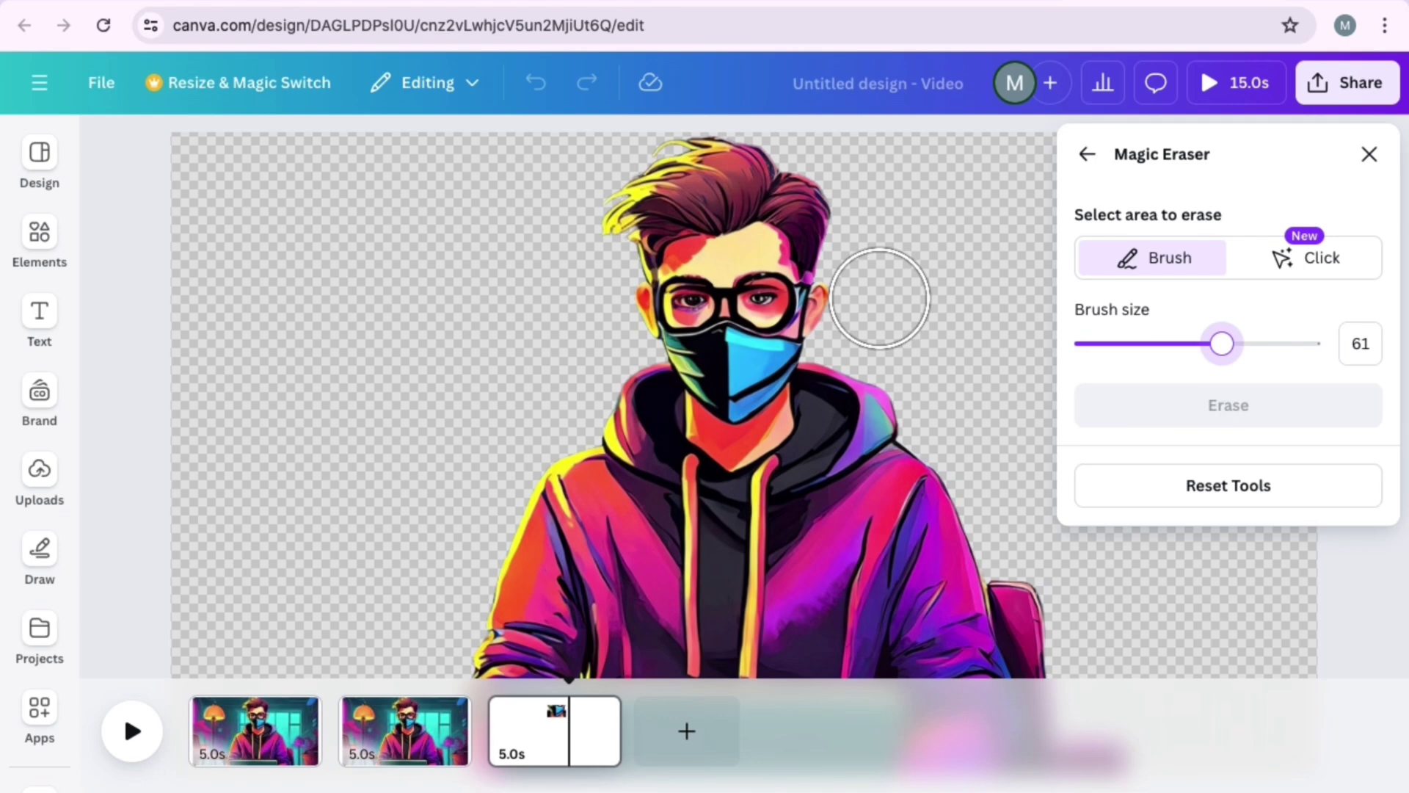
left_click_drag(878, 297, 885, 312)
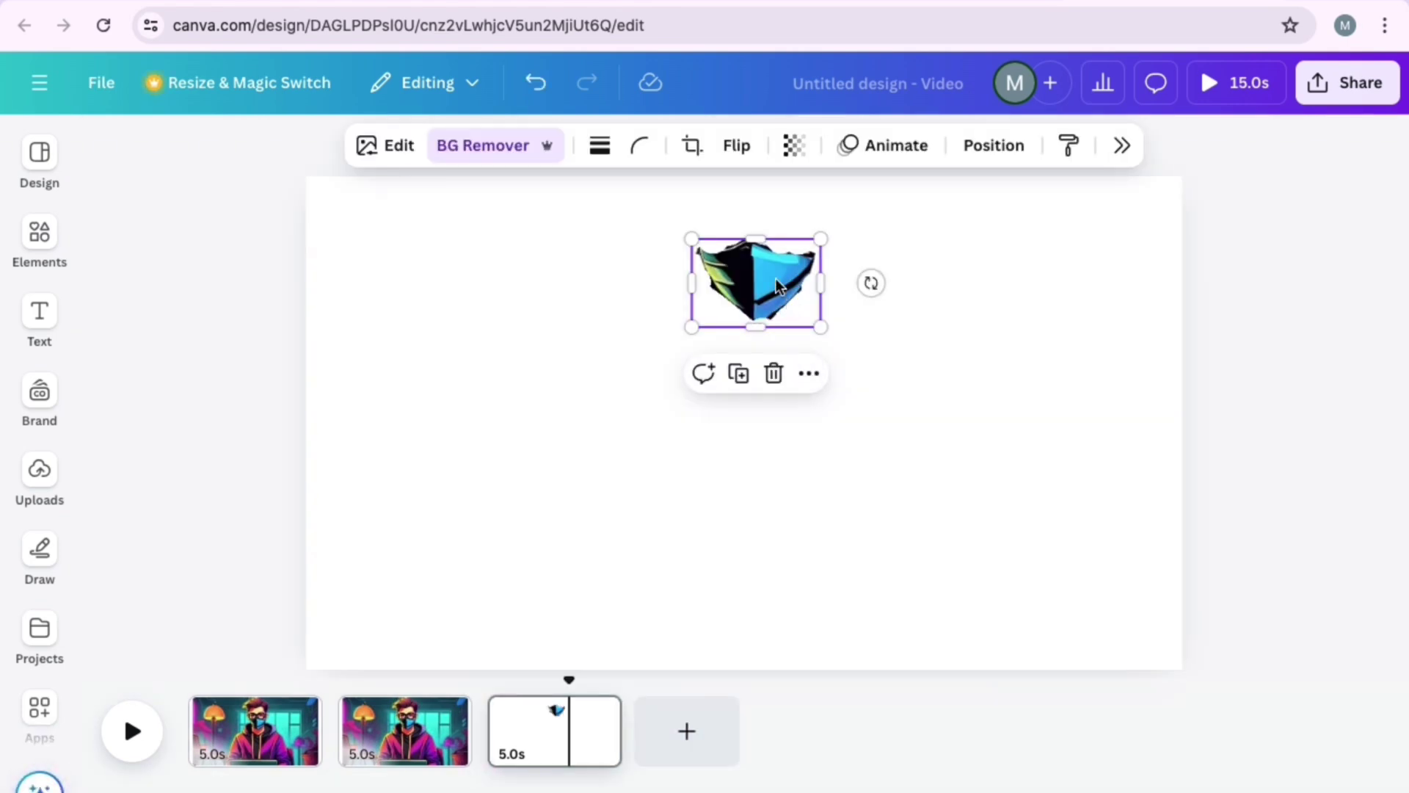
Move the mask cutout onto page two and align it over the man's mouth.
left_click_drag(776, 284, 422, 737)
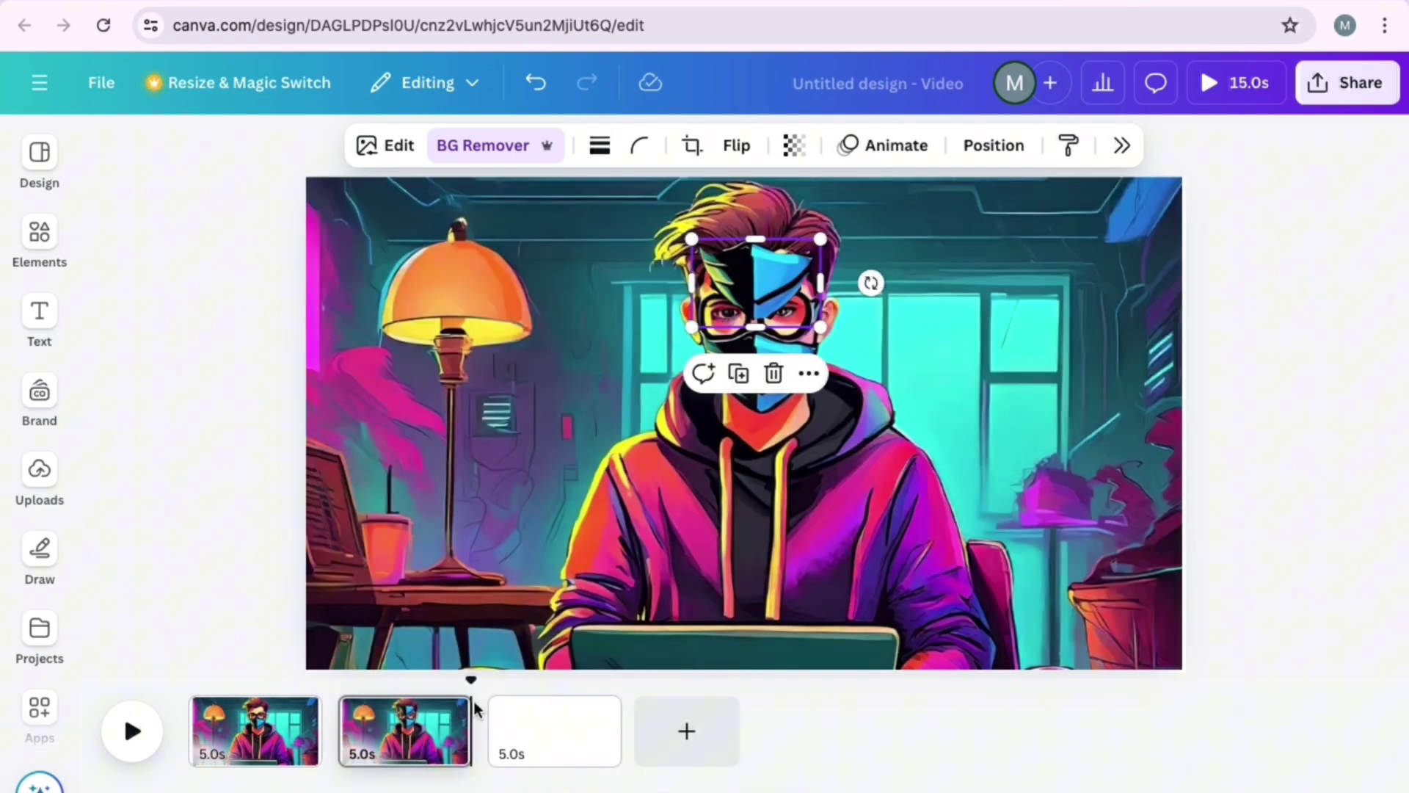
left_click_drag(745, 284, 748, 378)
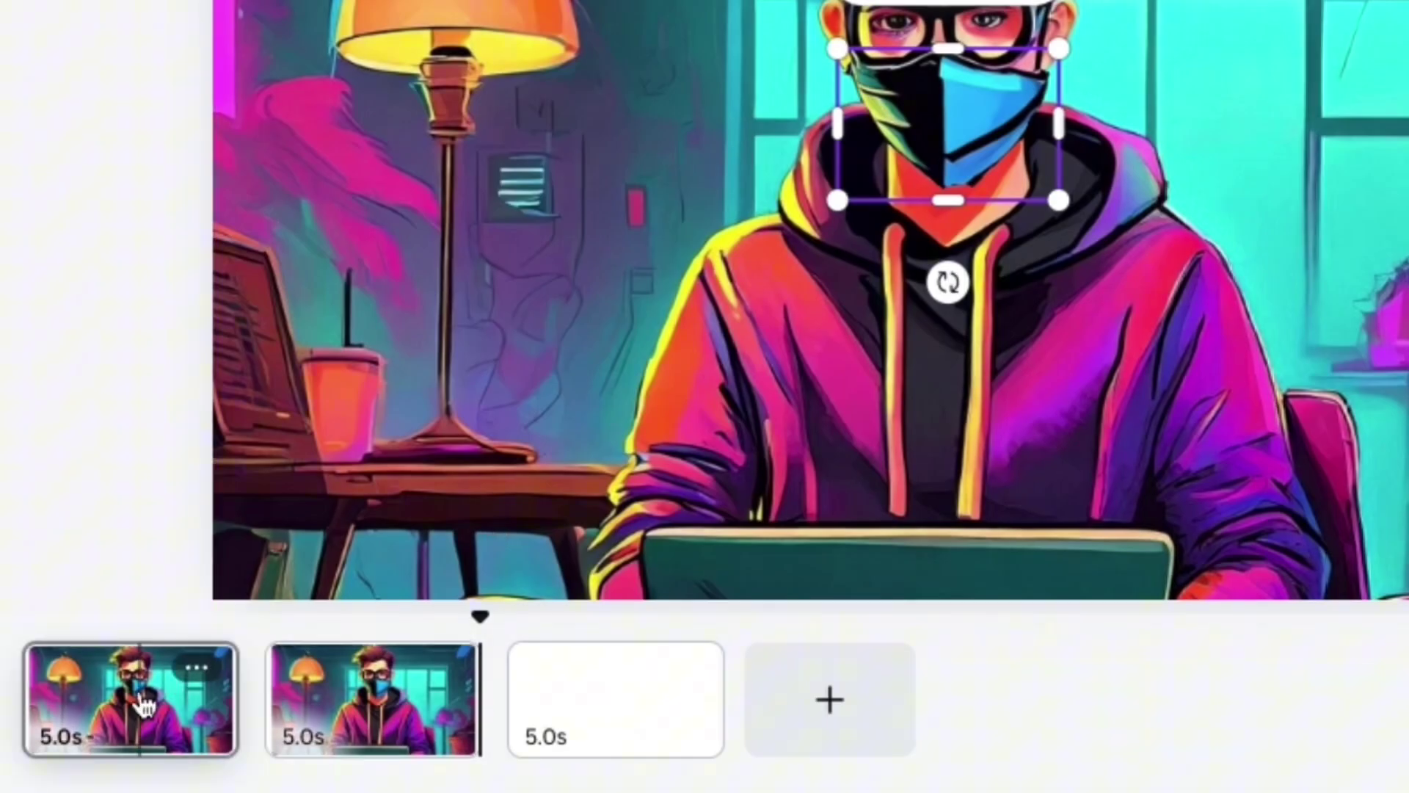
Trim both pages to 0.1 seconds each and preview the rapid alternation.
left_click(143, 705)
left_click(345, 718)
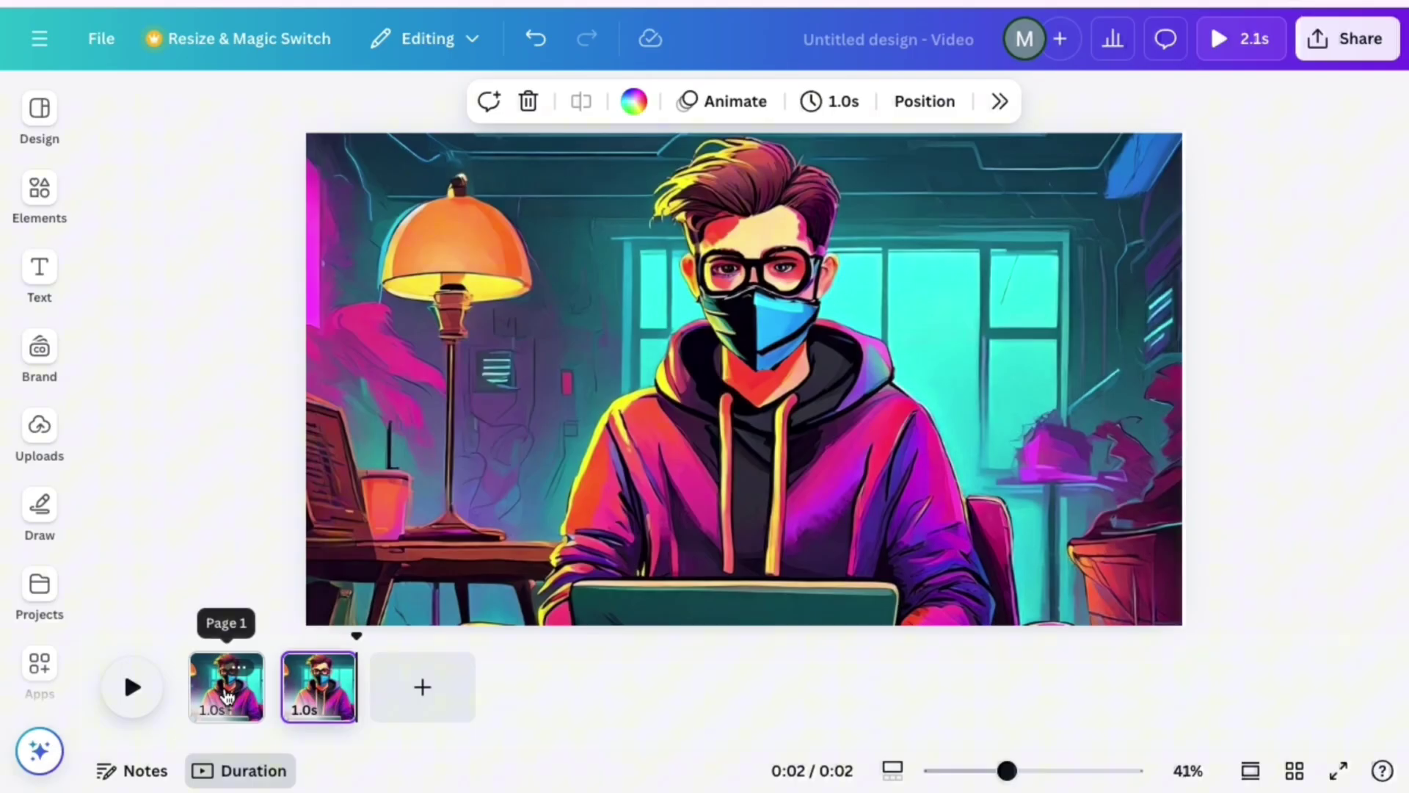
left_click_drag(264, 692, 213, 691)
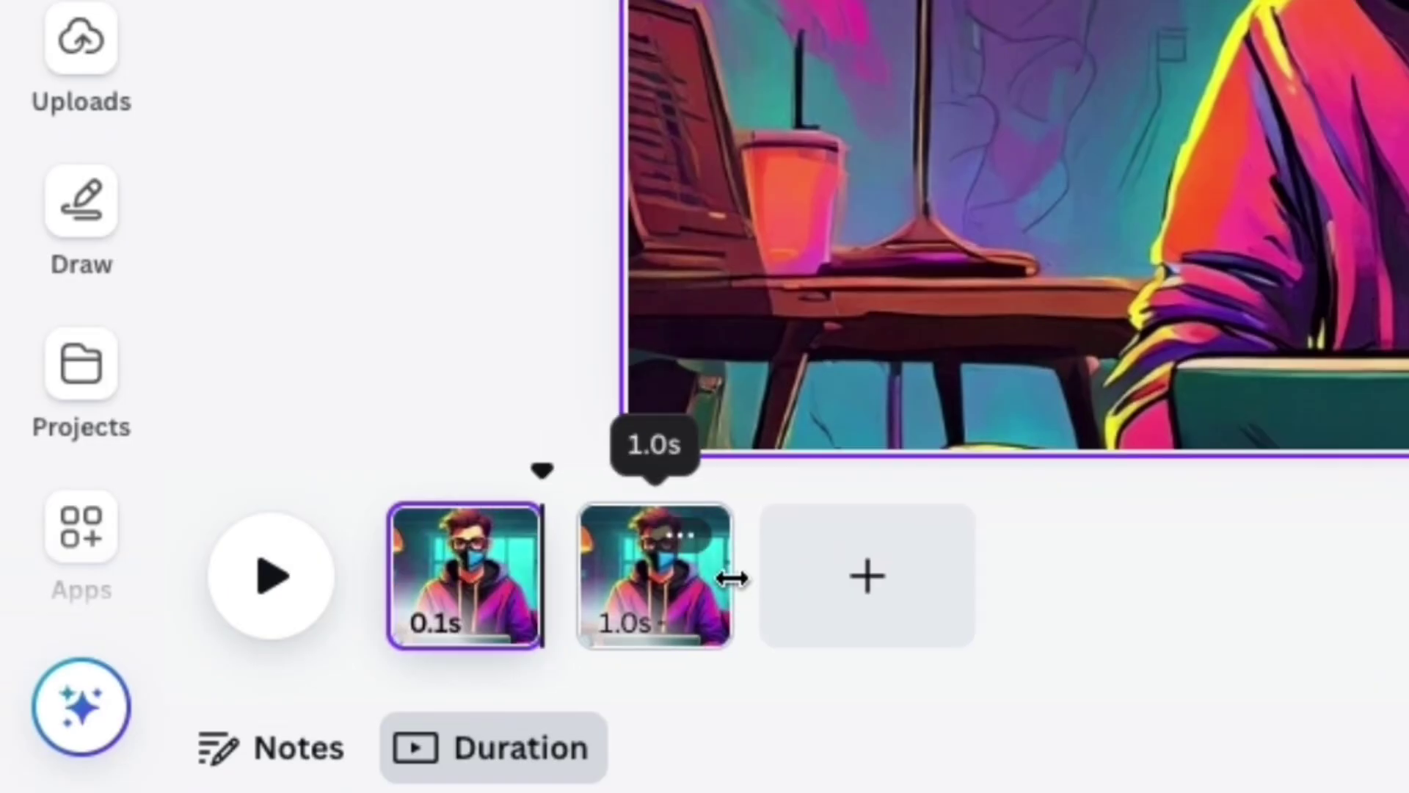
left_click(600, 606)
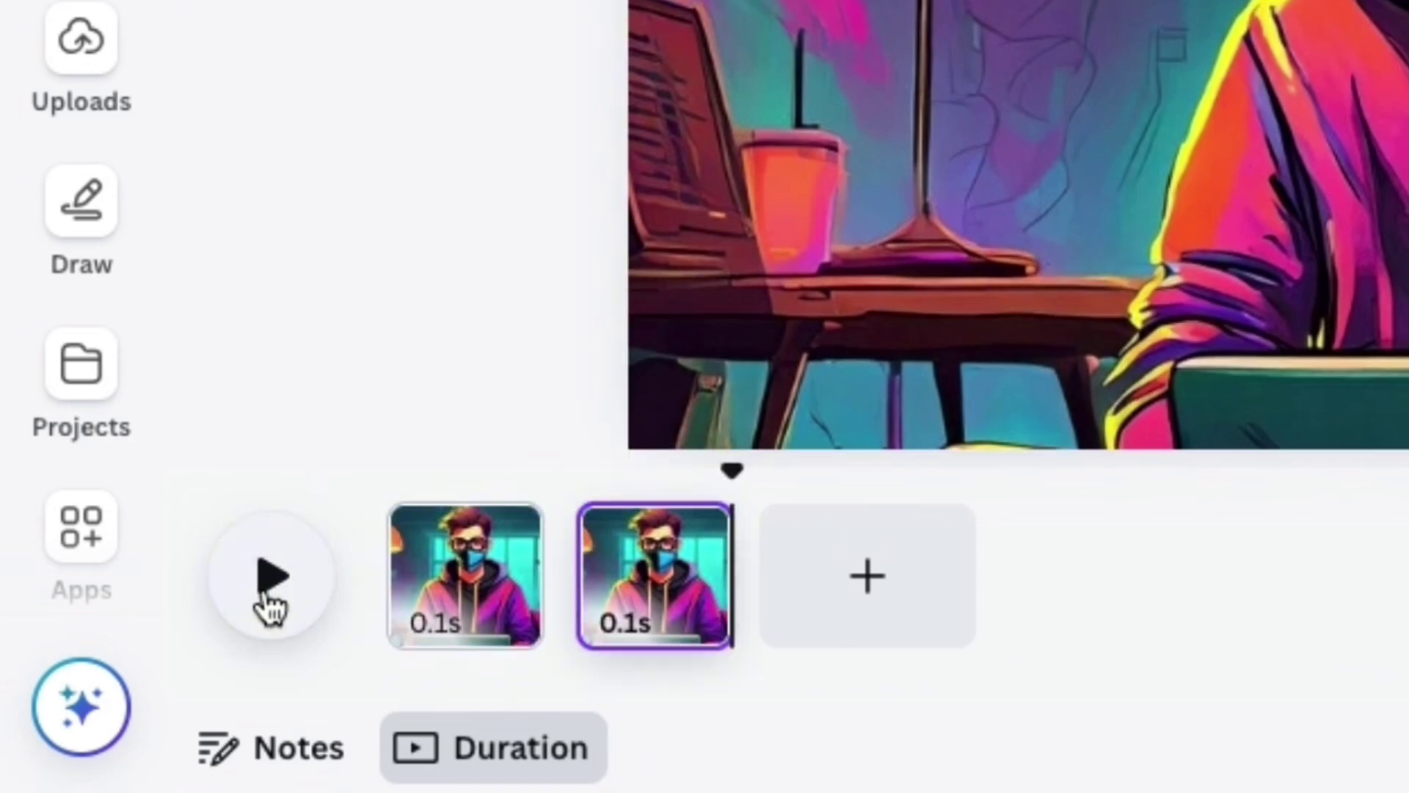
left_click(270, 603)
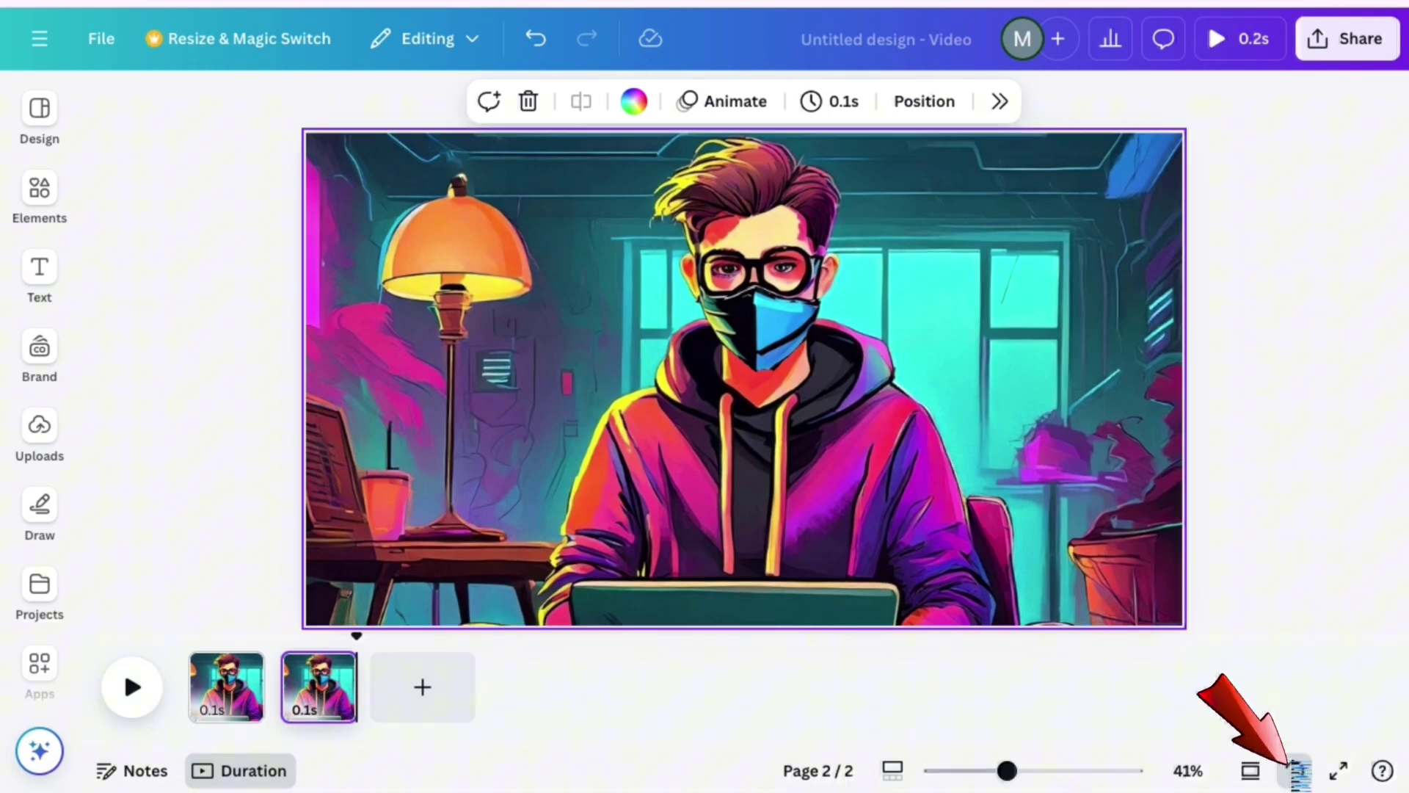
In grid view, duplicate pages 1–2 repeatedly to build a 2.6-second alternating loop.
left_click(1295, 771)
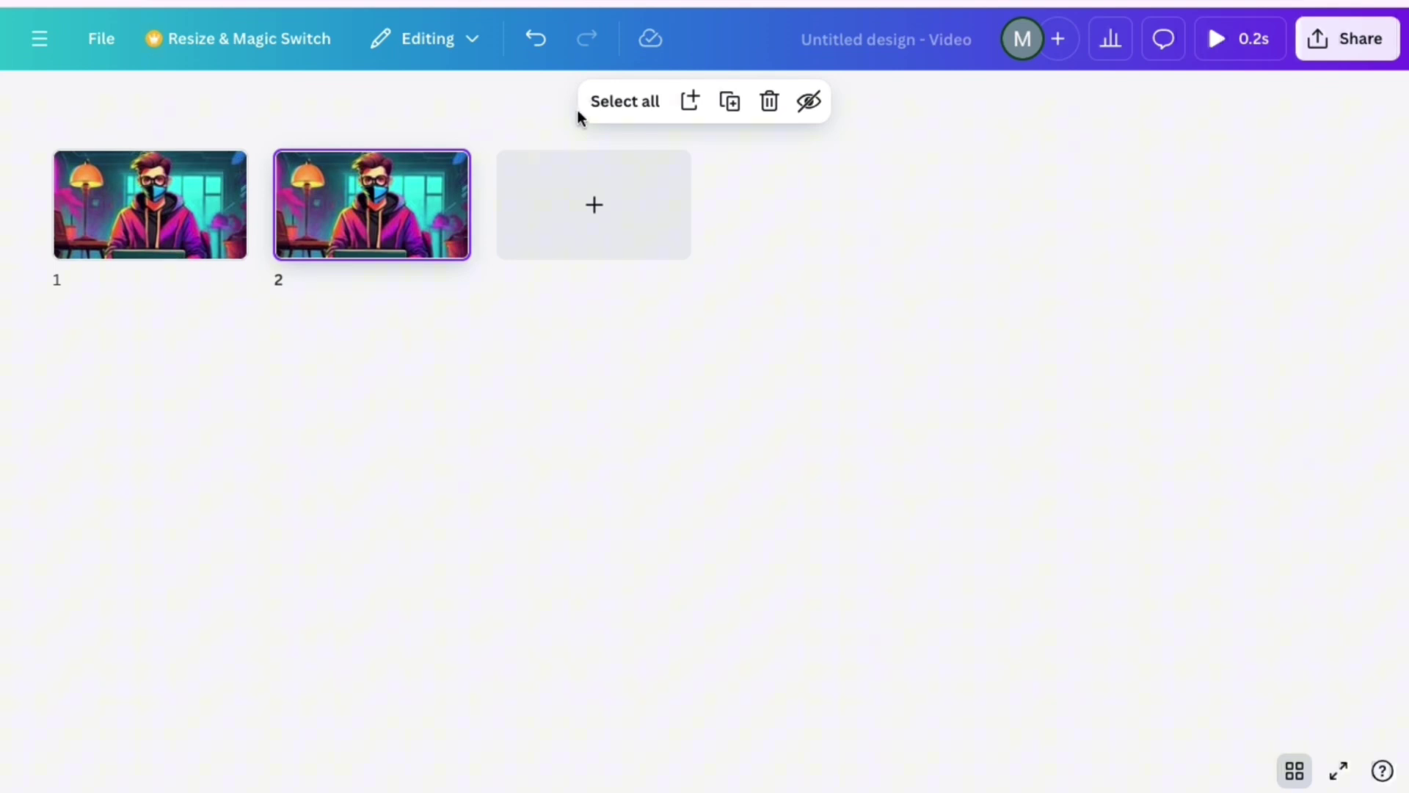
left_click(616, 103)
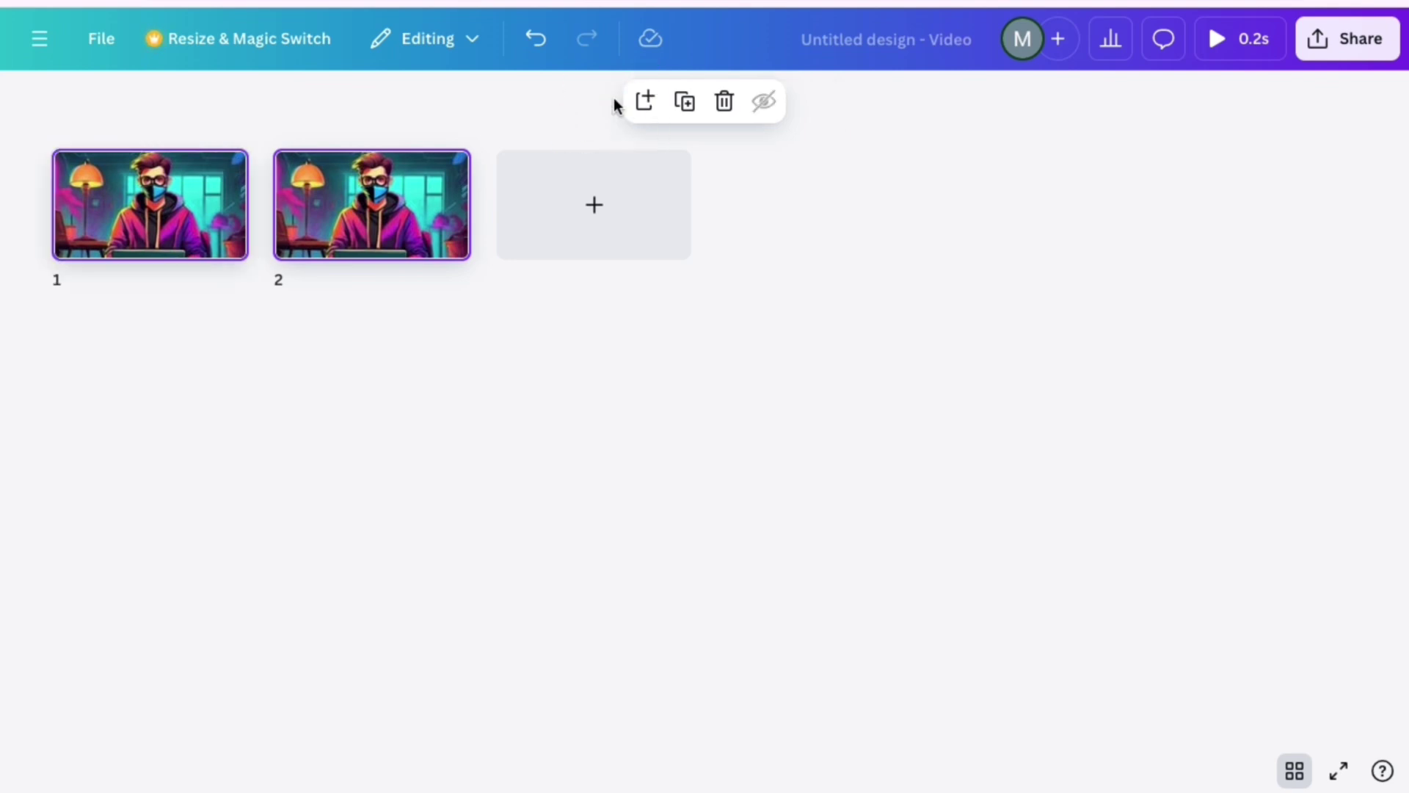
left_click(685, 103)
left_click(730, 102)
left_click(730, 103)
left_click(730, 102)
left_click(730, 102)
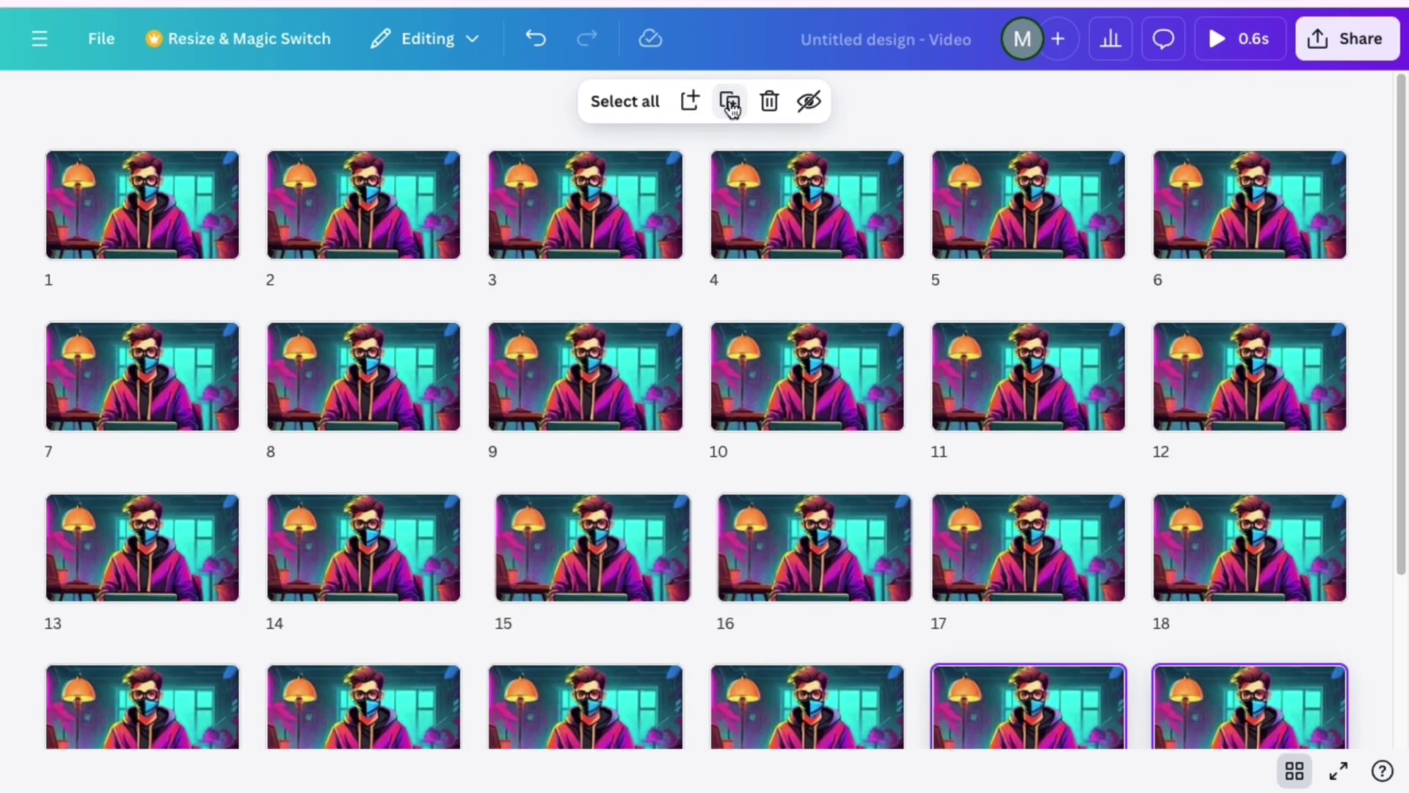
left_click(730, 103)
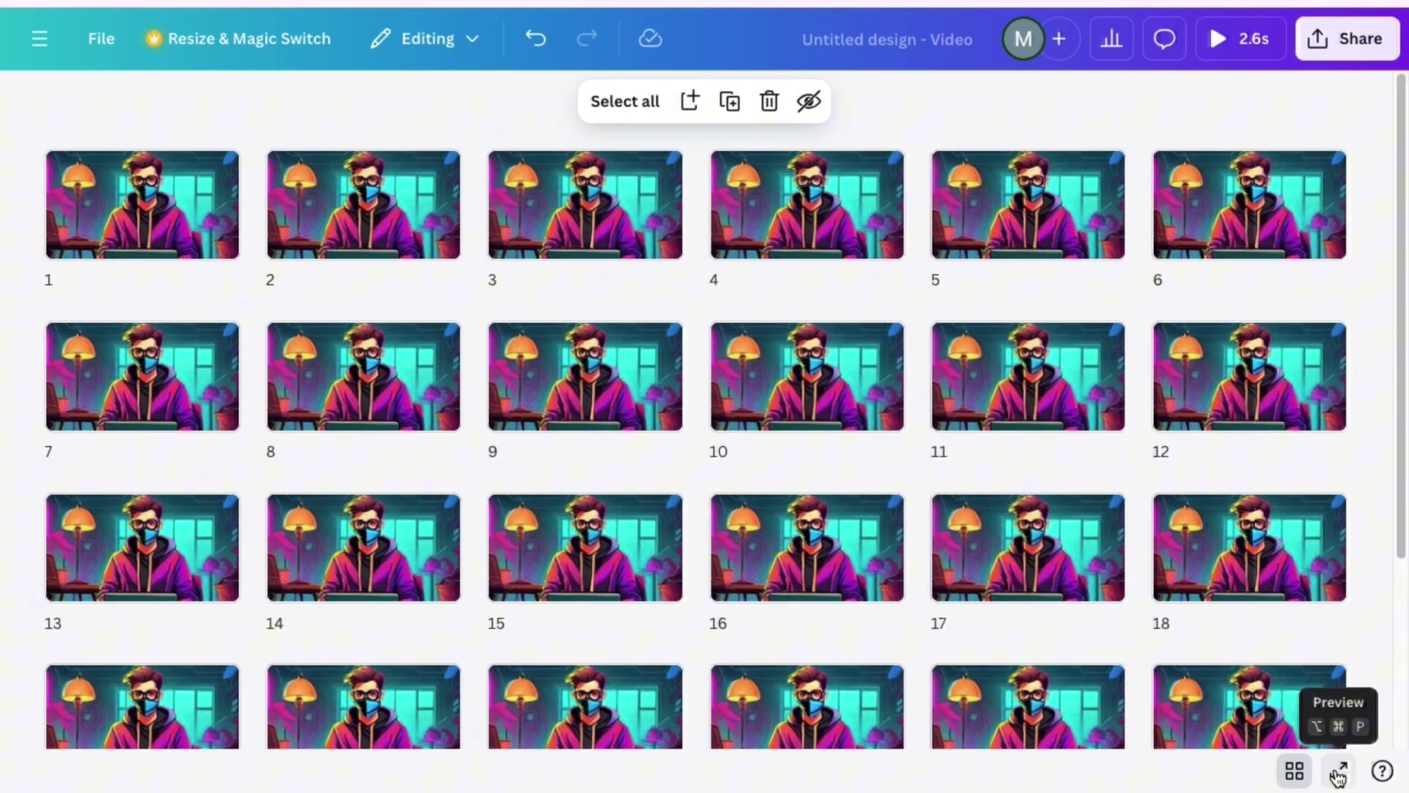
left_click(1296, 773)
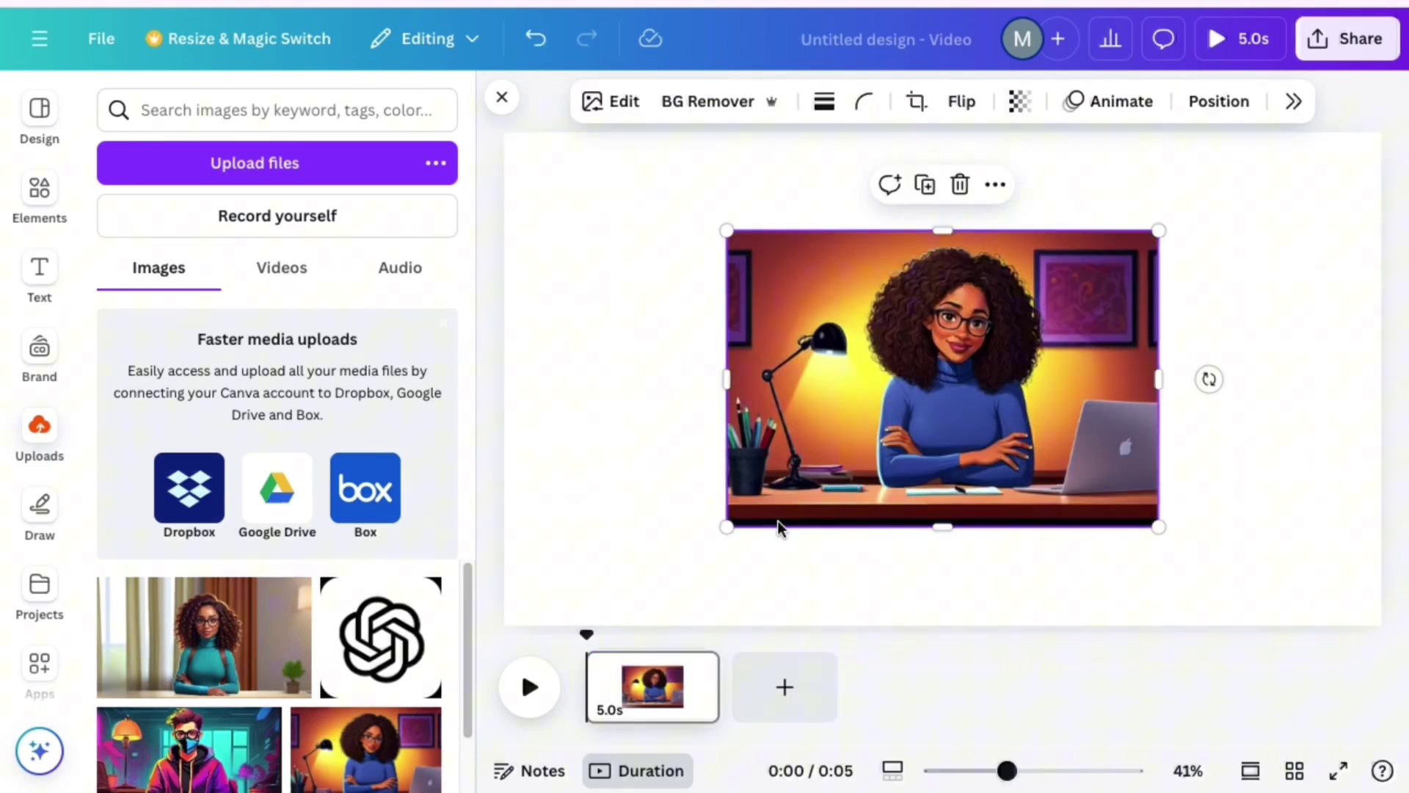
Stretch the woman-at-desk picture over the page and Magic Erase her lips.
left_click_drag(335, 750, 775, 399)
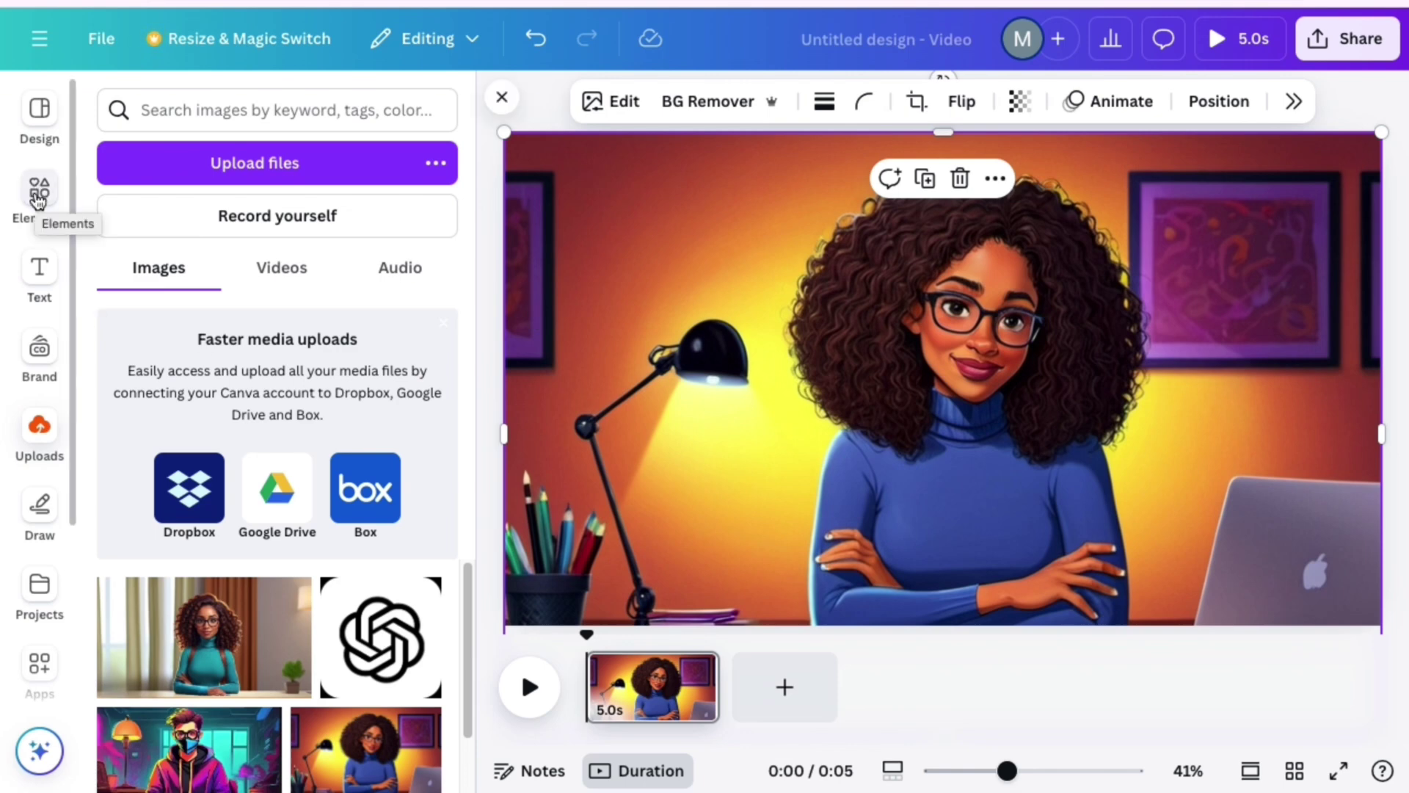
left_click(39, 197)
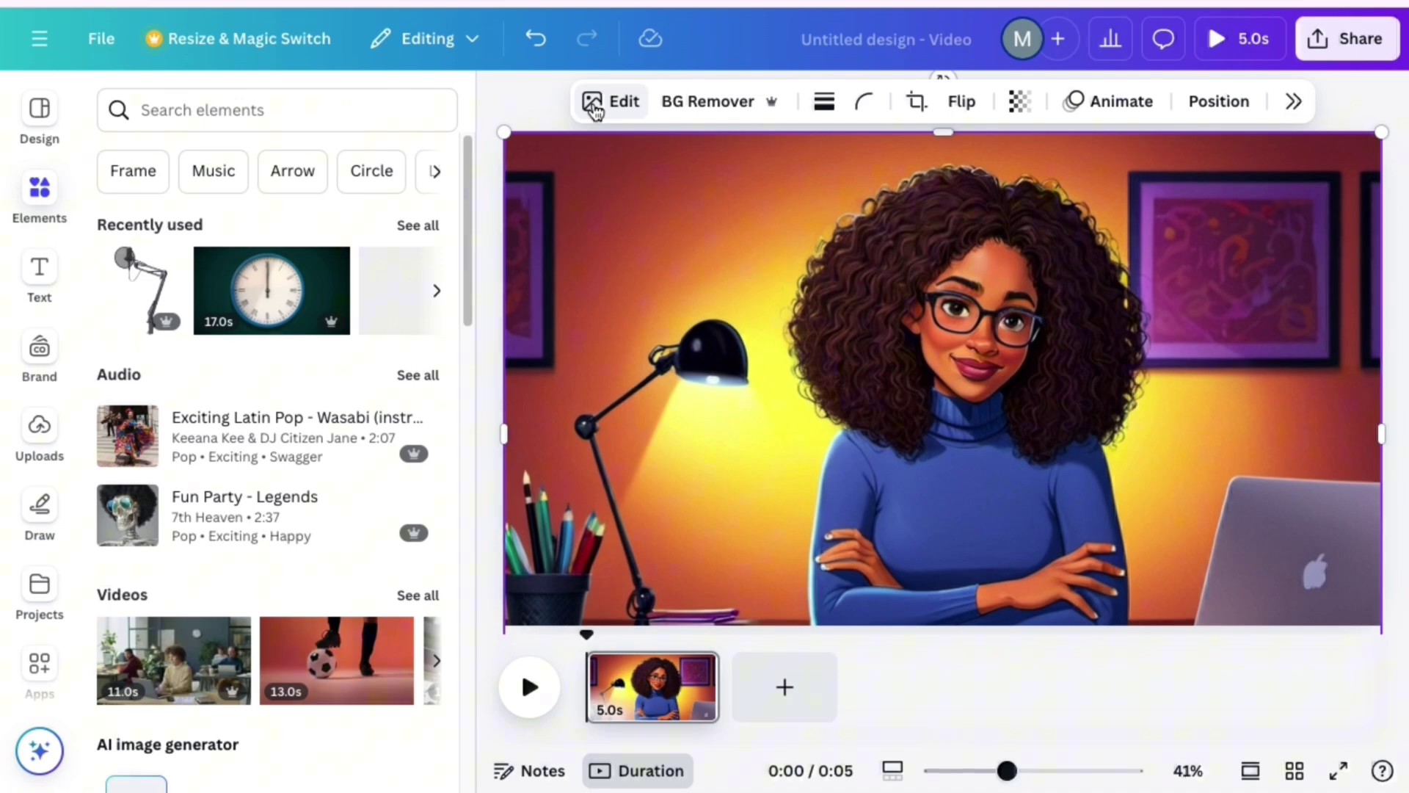
left_click(611, 102)
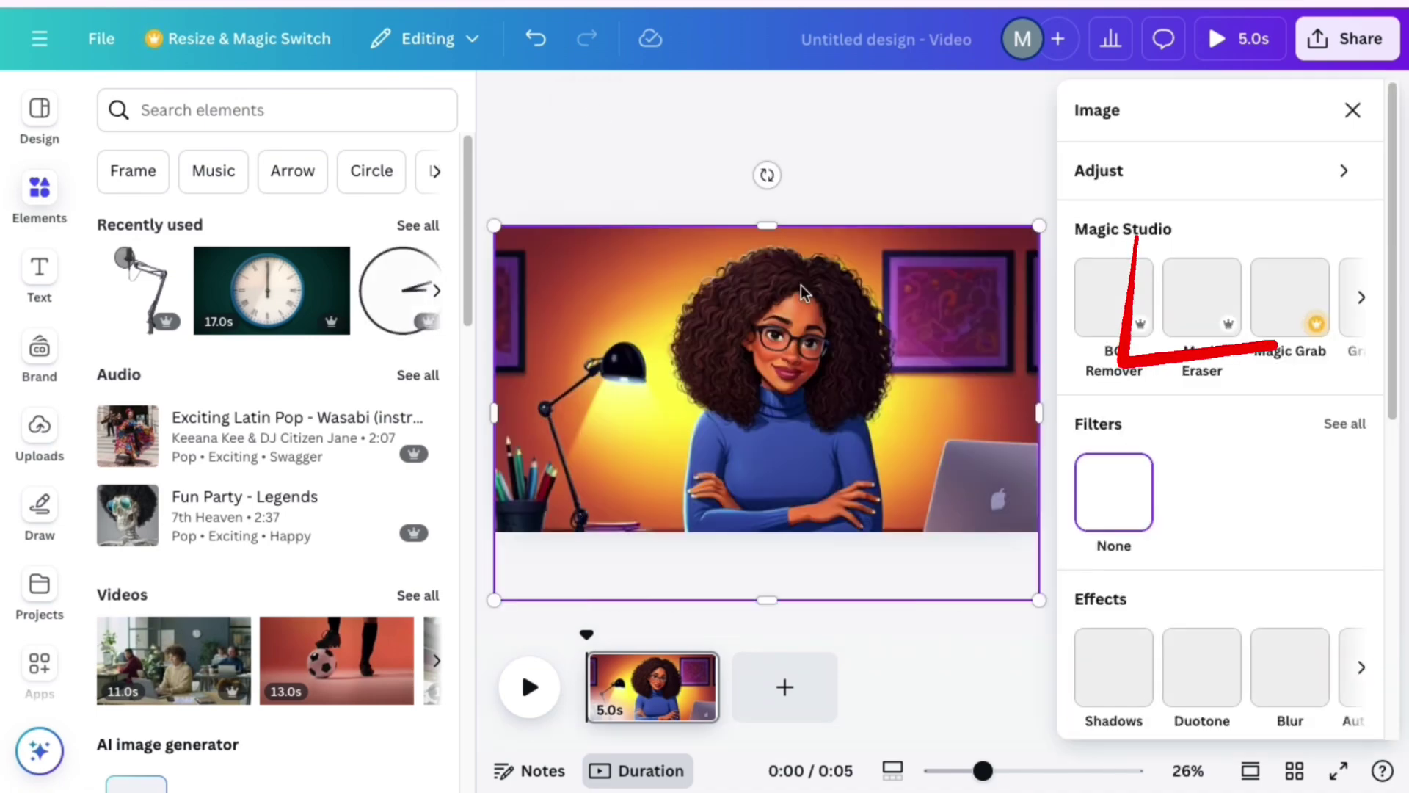
left_click(1199, 299)
left_click_drag(961, 338, 971, 344)
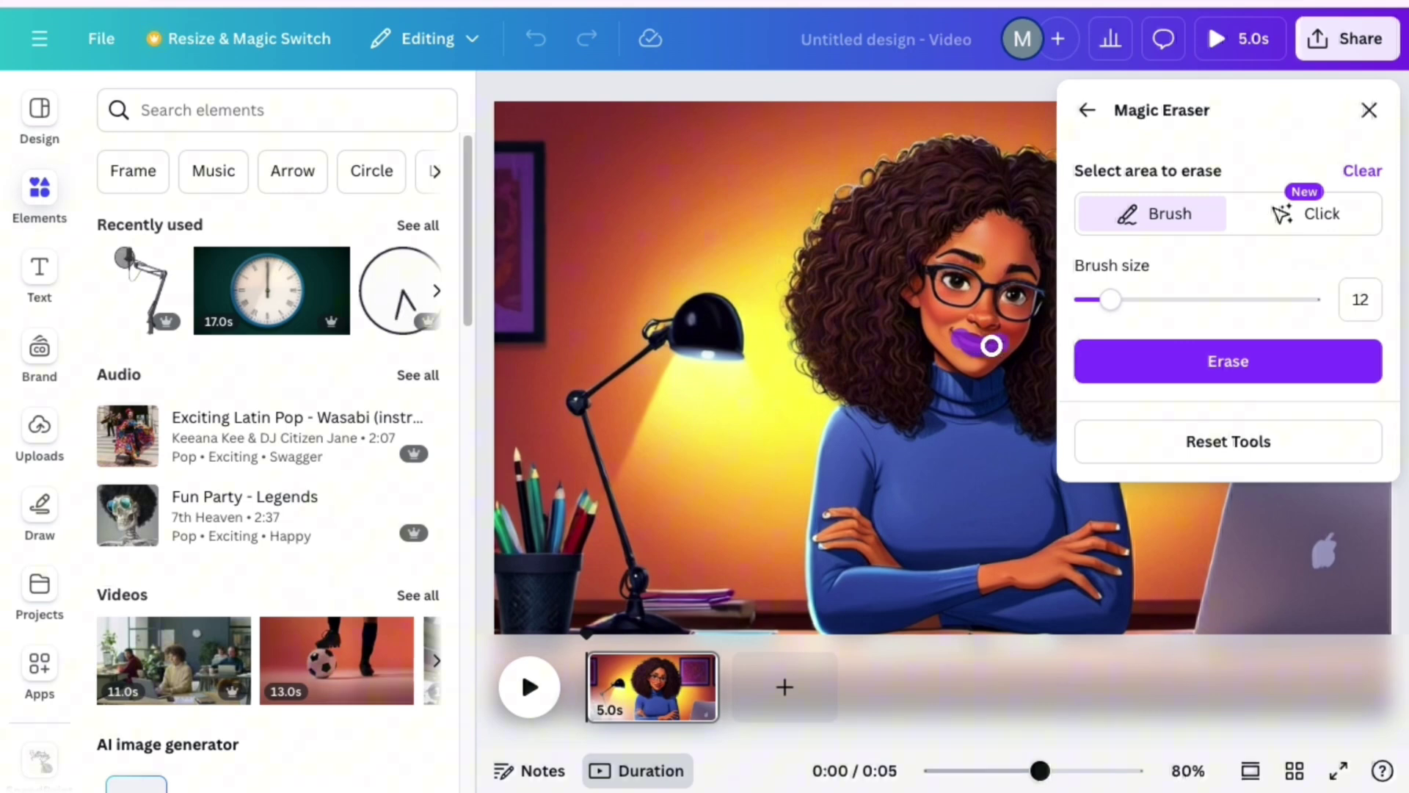
left_click_drag(990, 345, 958, 333)
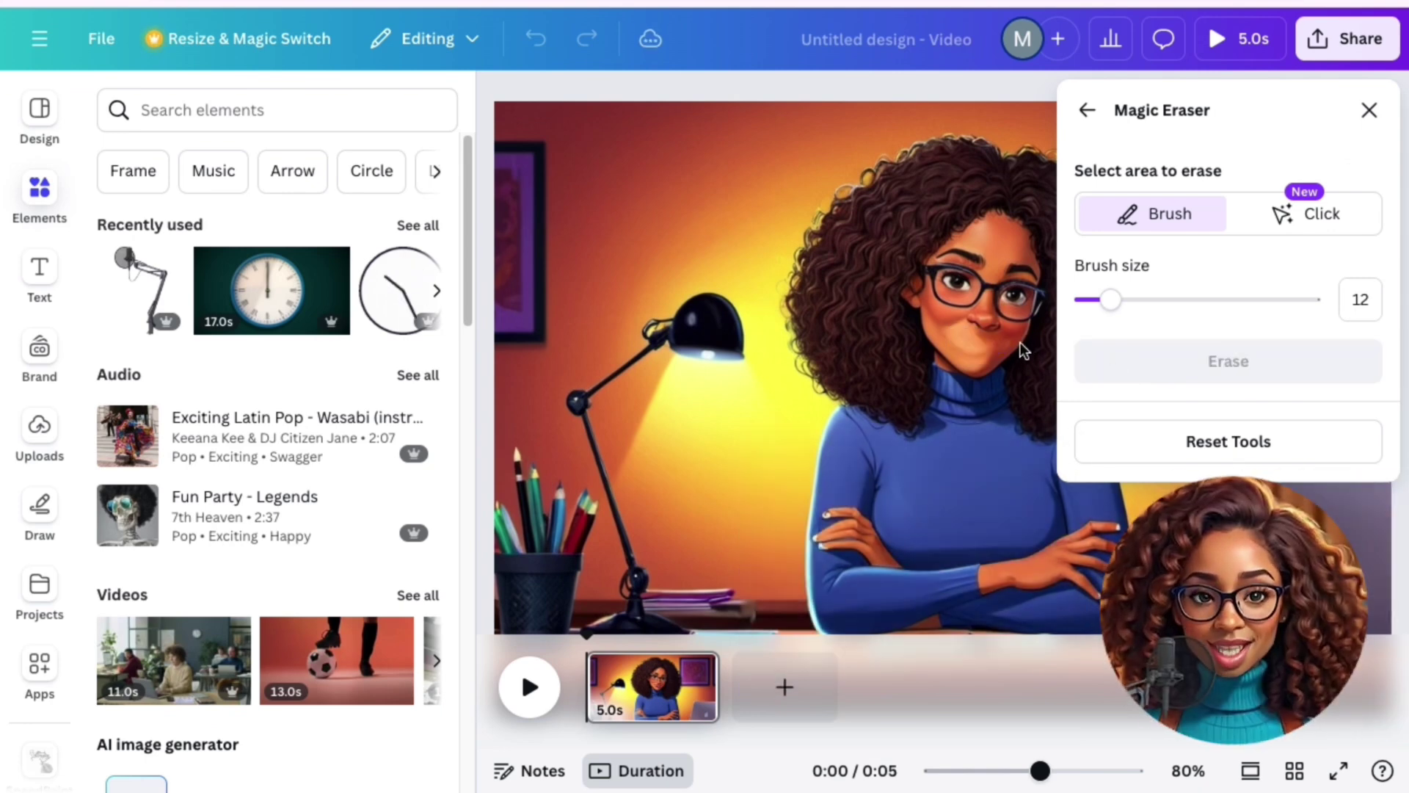
left_click(149, 110)
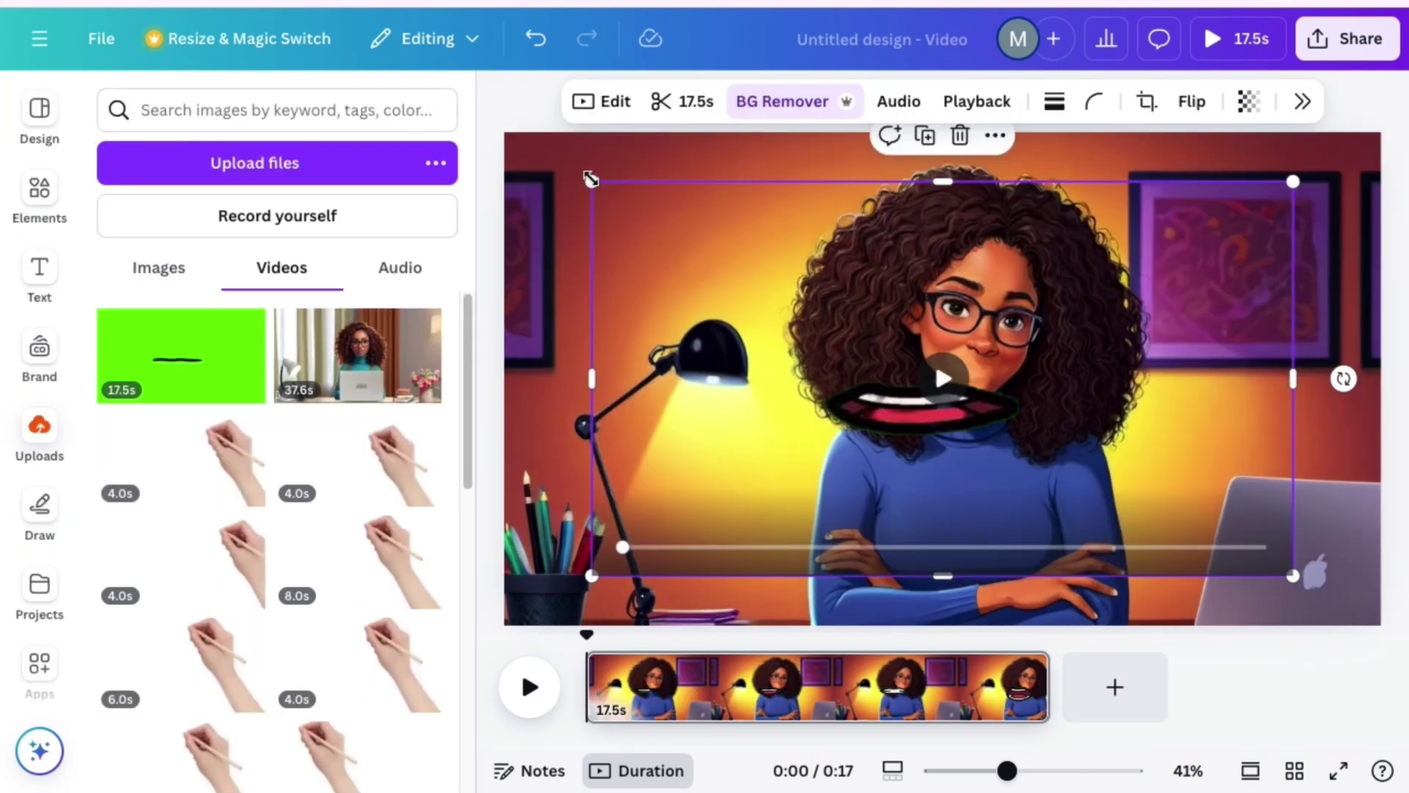
Shrink the mouth clip, place it over the woman's mouth, and tilt it 10°.
left_click_drag(591, 178, 1173, 559)
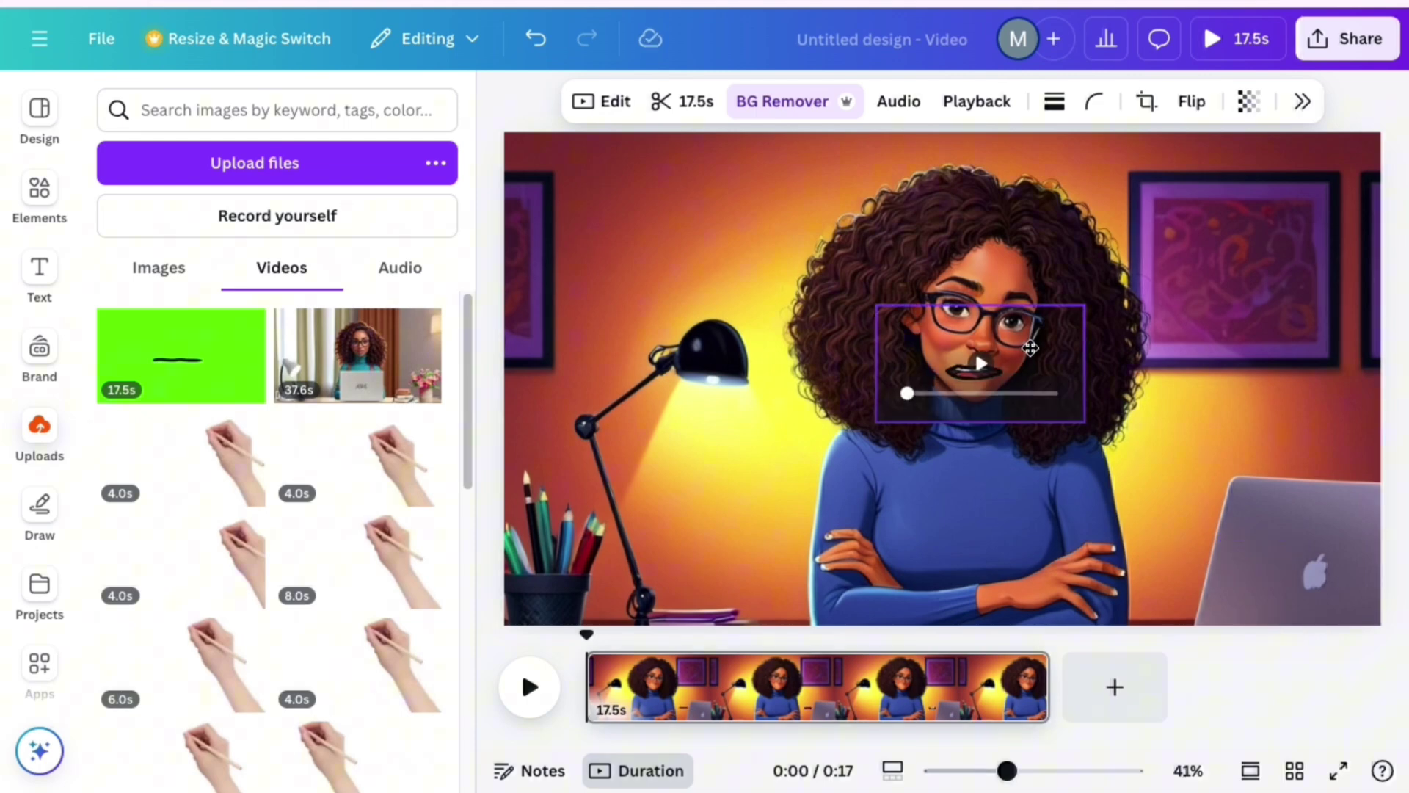
left_click(1030, 347)
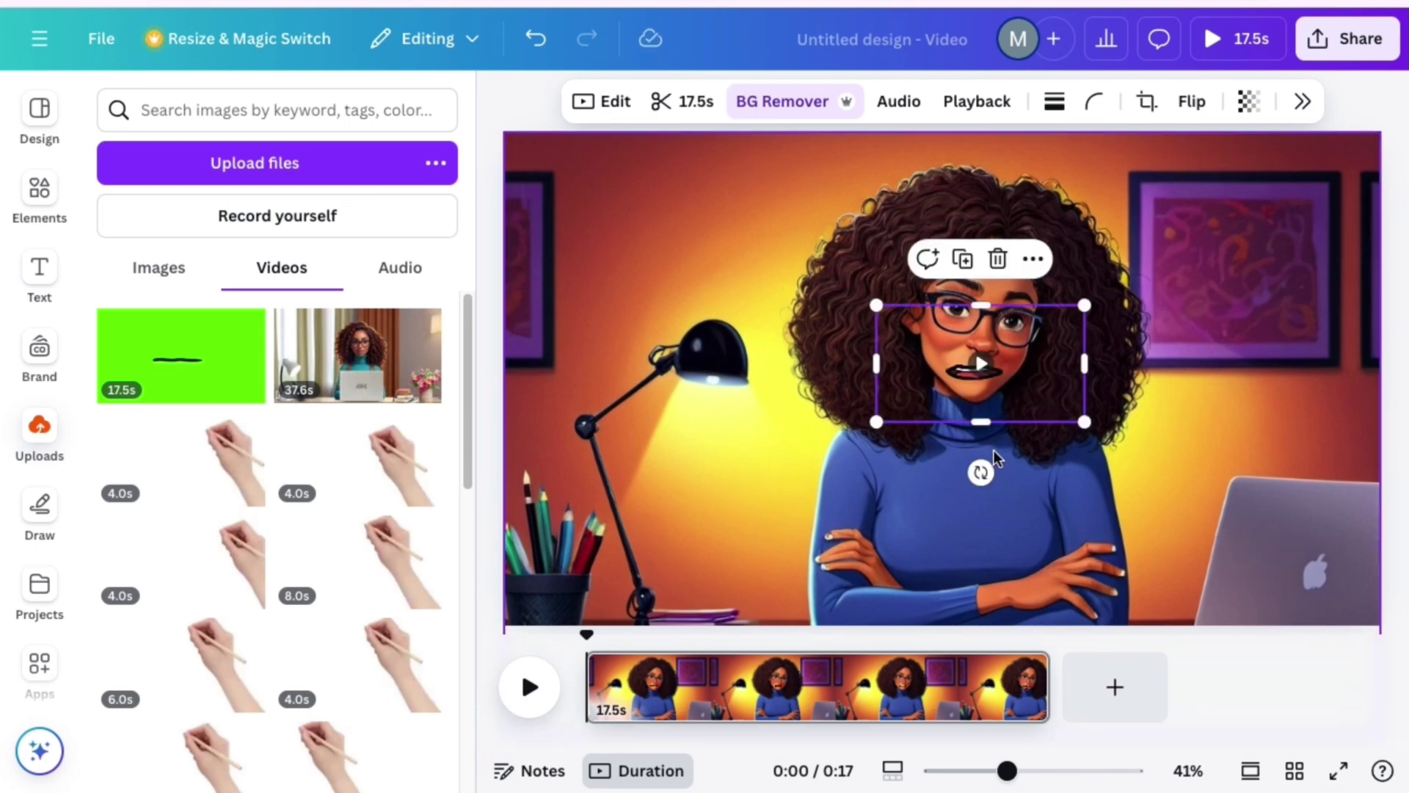
left_click_drag(980, 471, 961, 465)
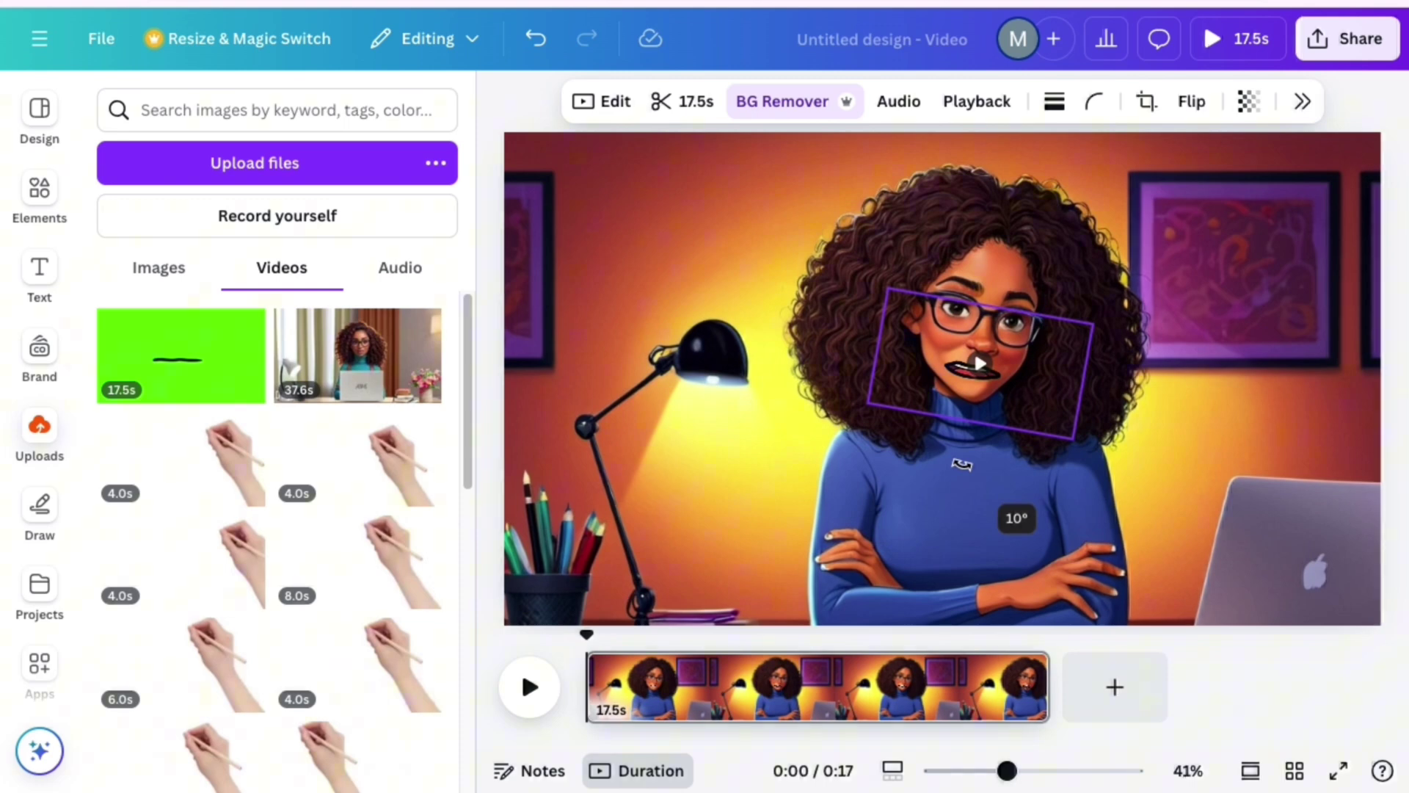
left_click_drag(1003, 478, 1003, 479)
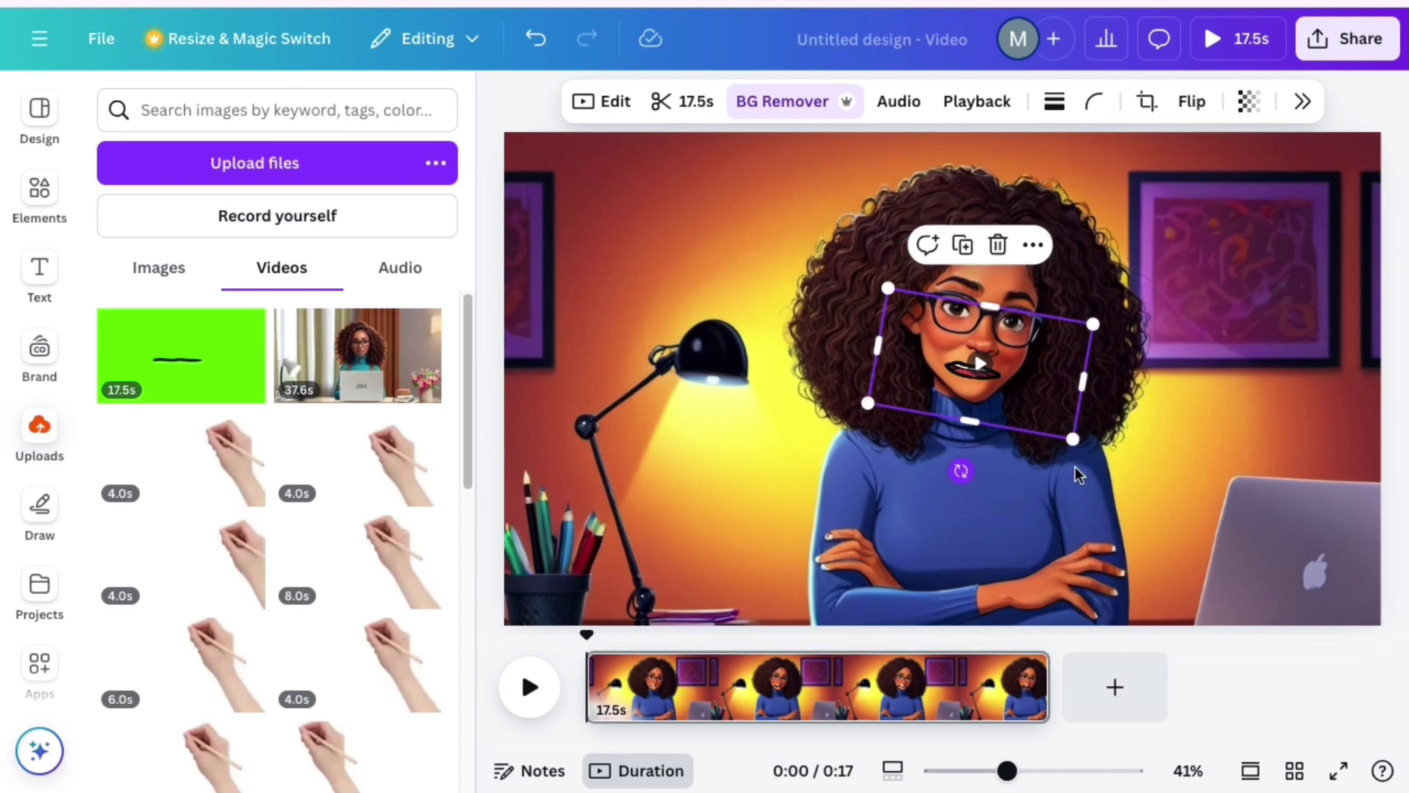
left_click(1188, 396)
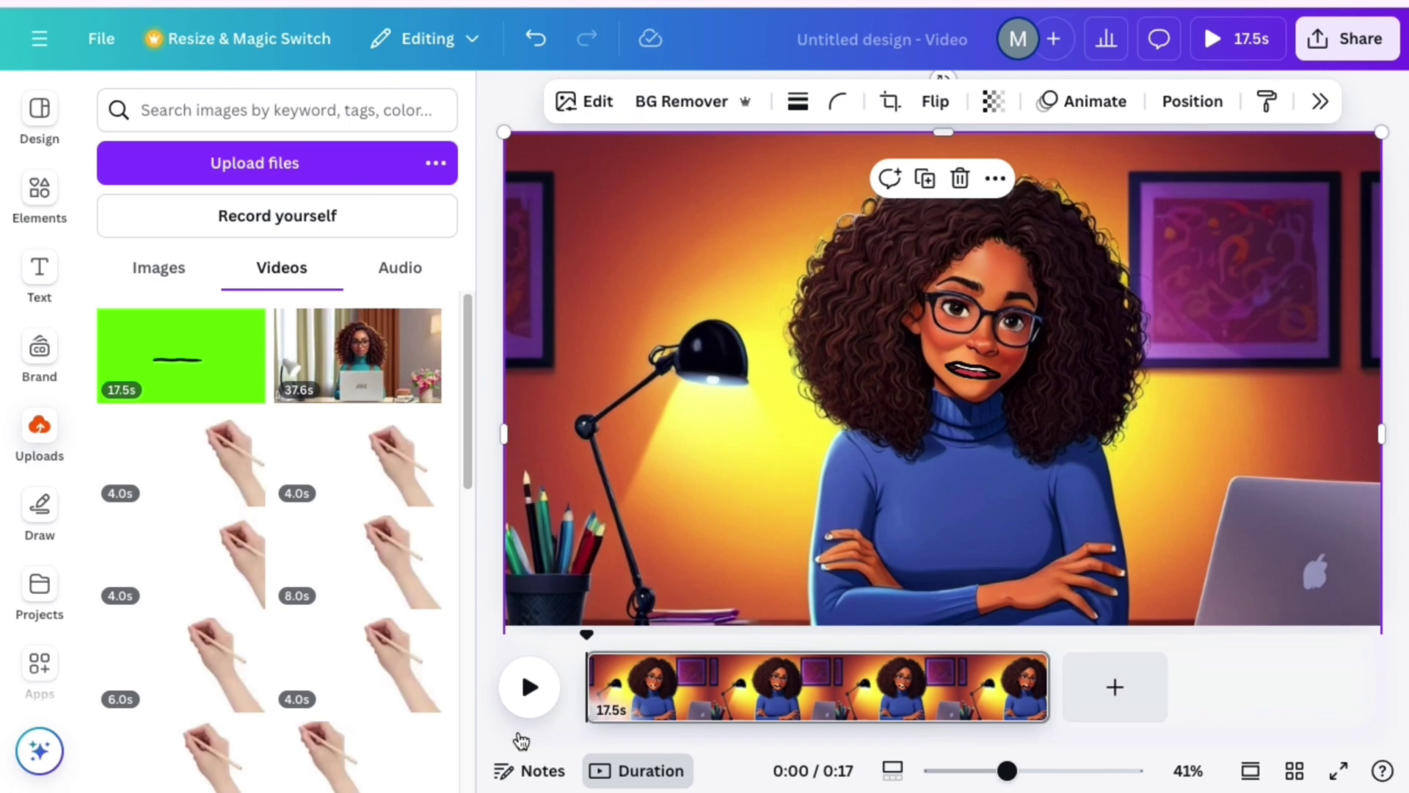
left_click(529, 688)
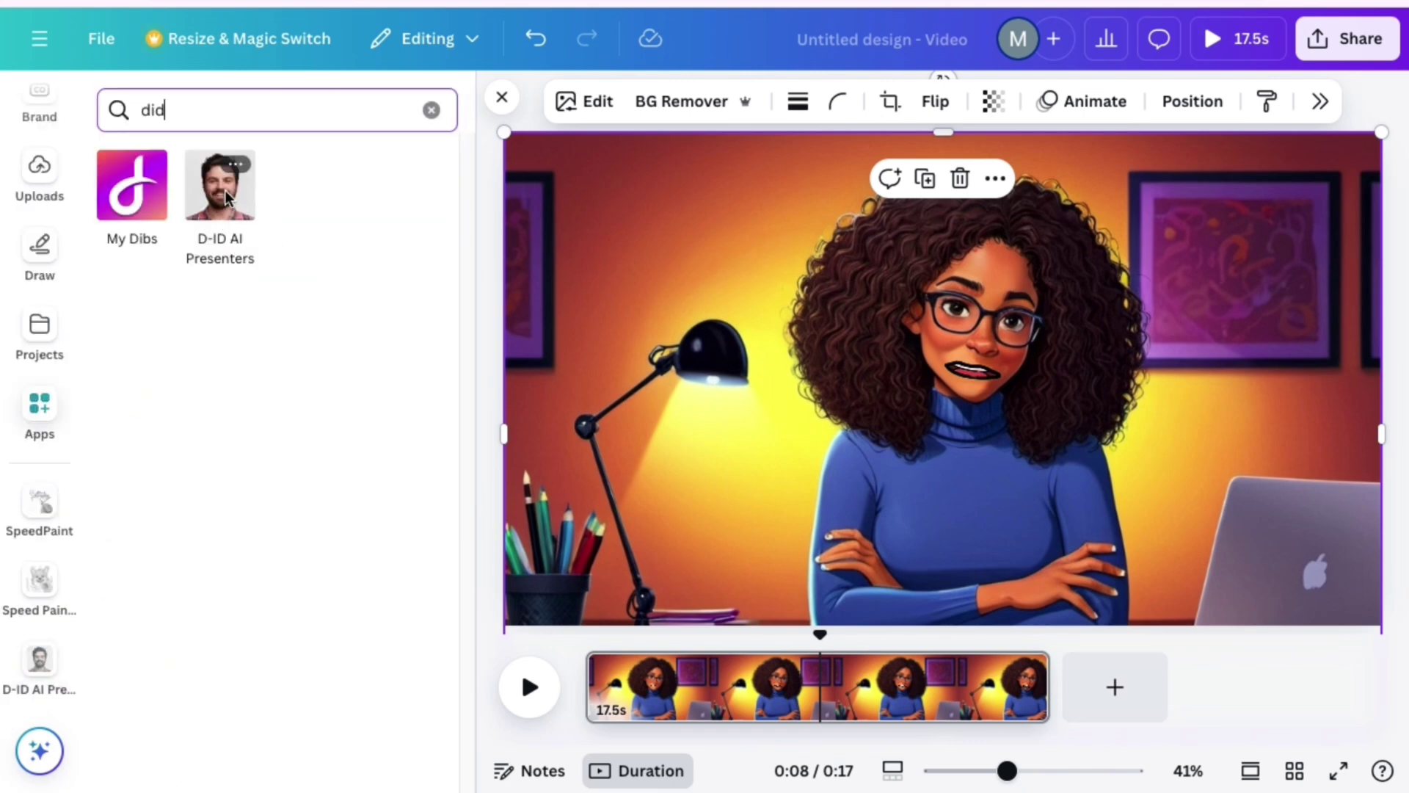
Generate a D-ID presenter of the woman at her desk from the AI-avatar welcome script.
left_click(226, 190)
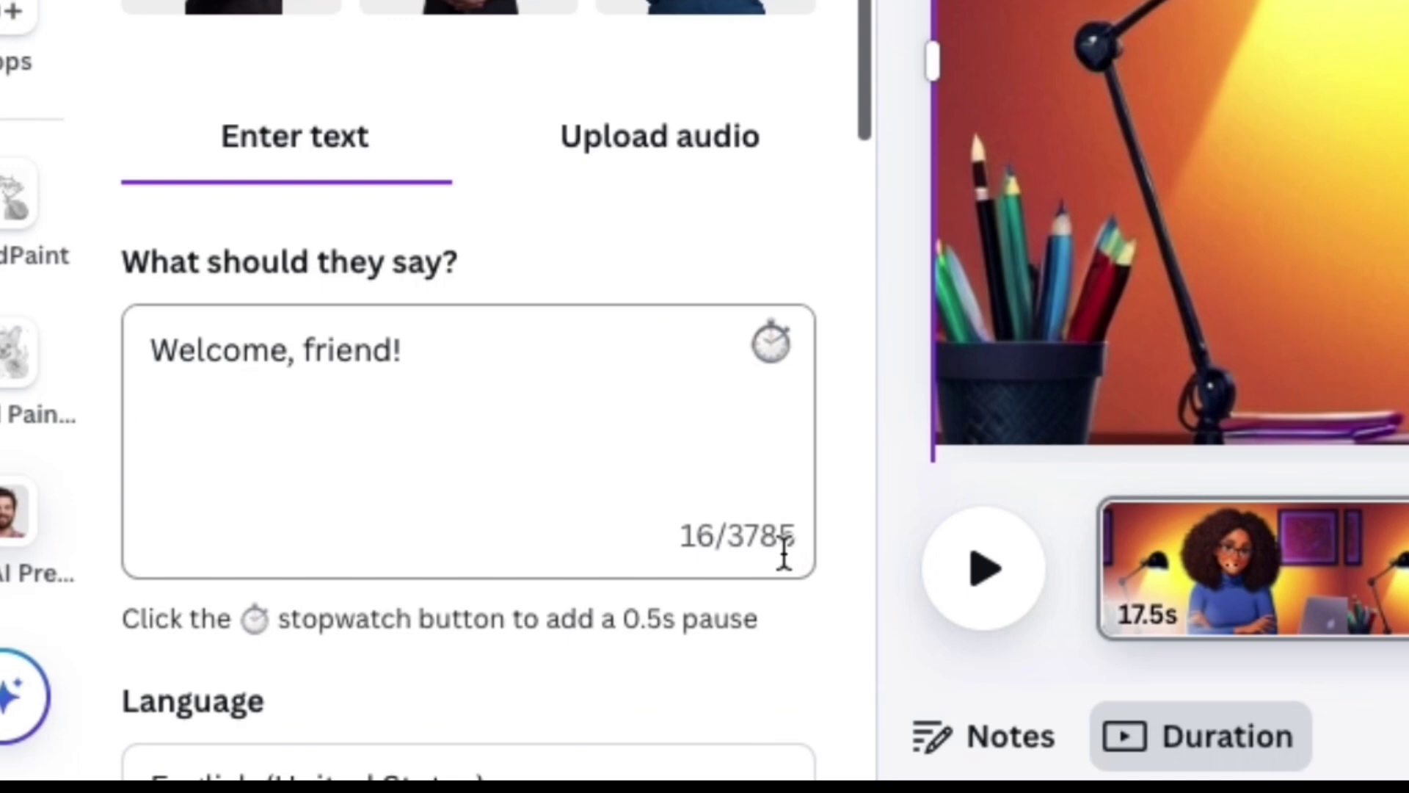
left_click(718, 163)
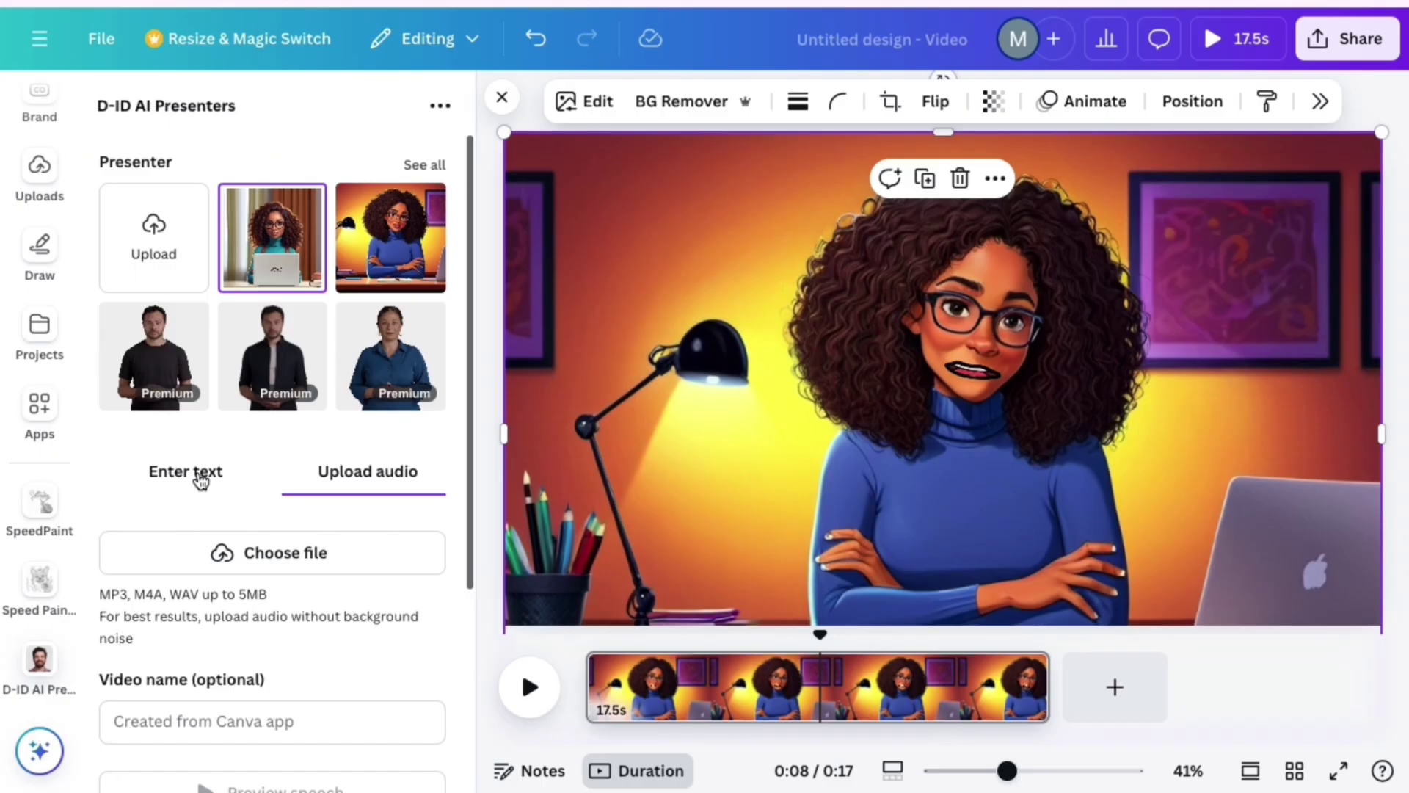
left_click(195, 473)
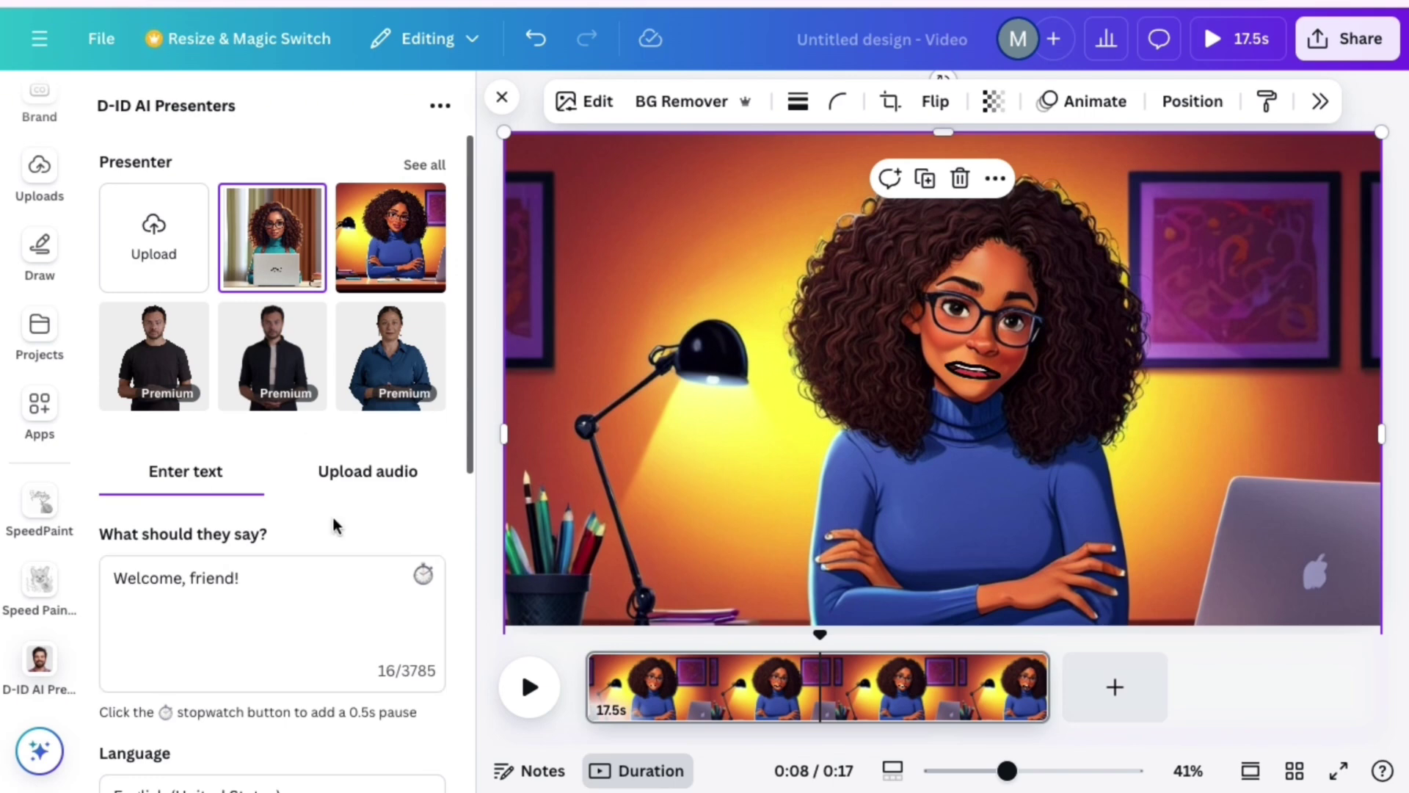
scroll(332, 514, "down", 5)
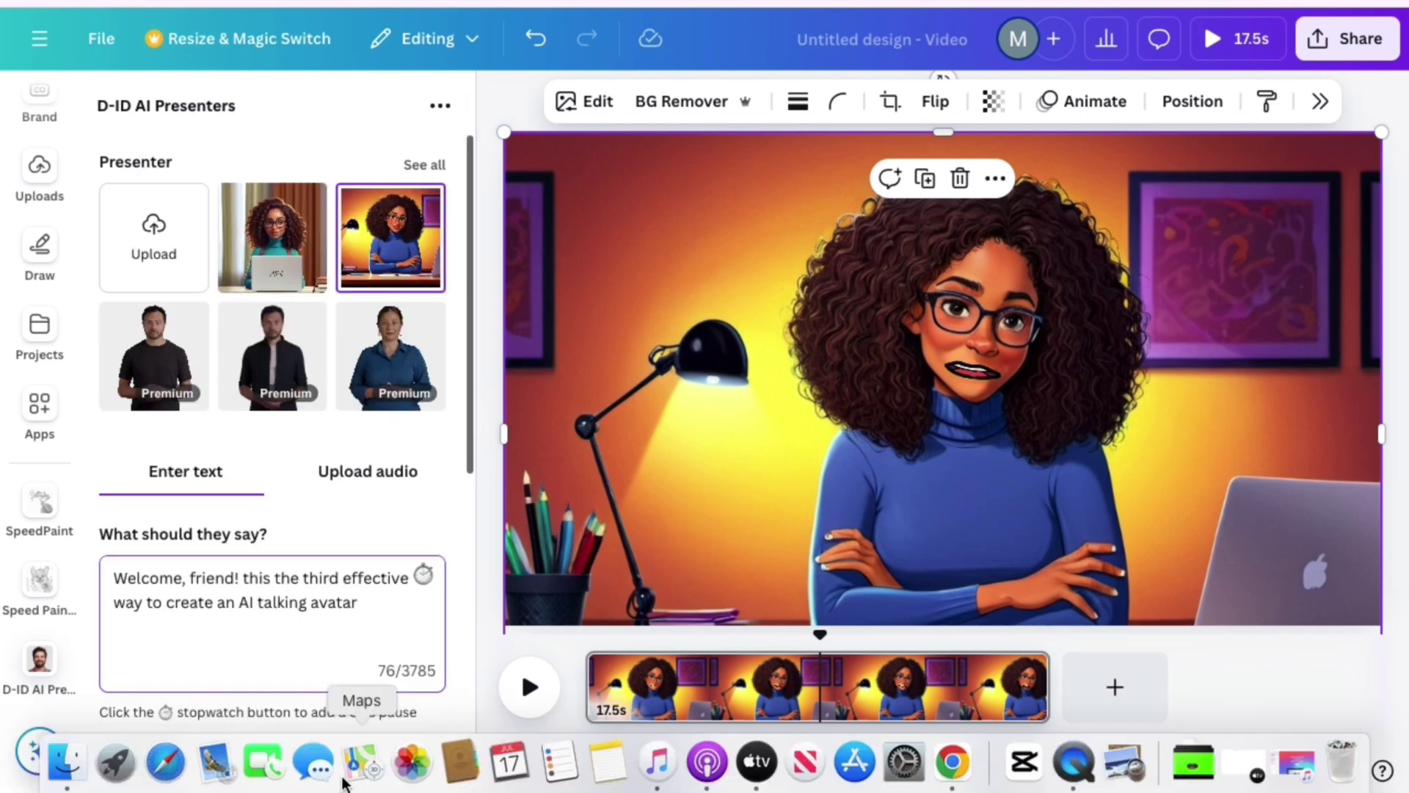
scroll(317, 565, "down", 5)
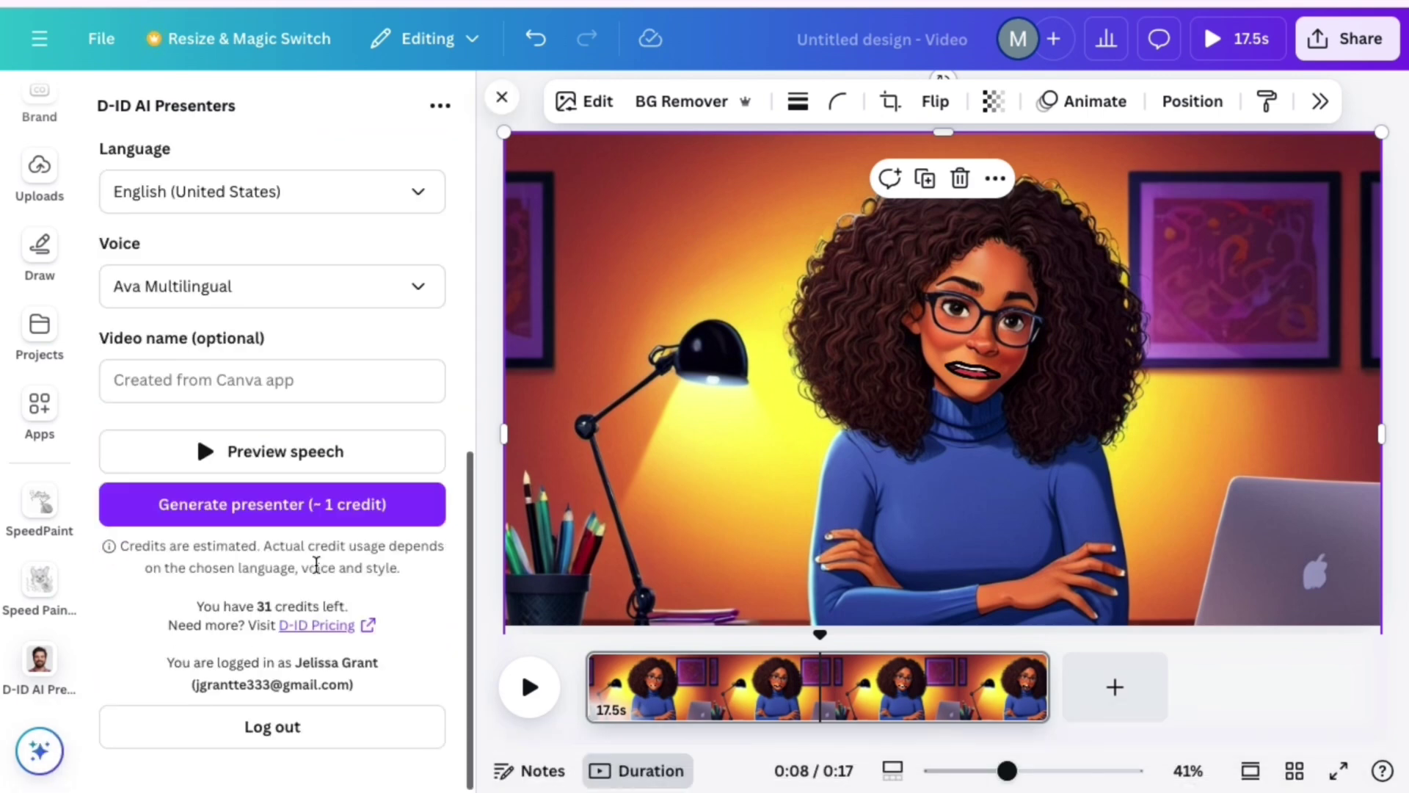
left_click(325, 513)
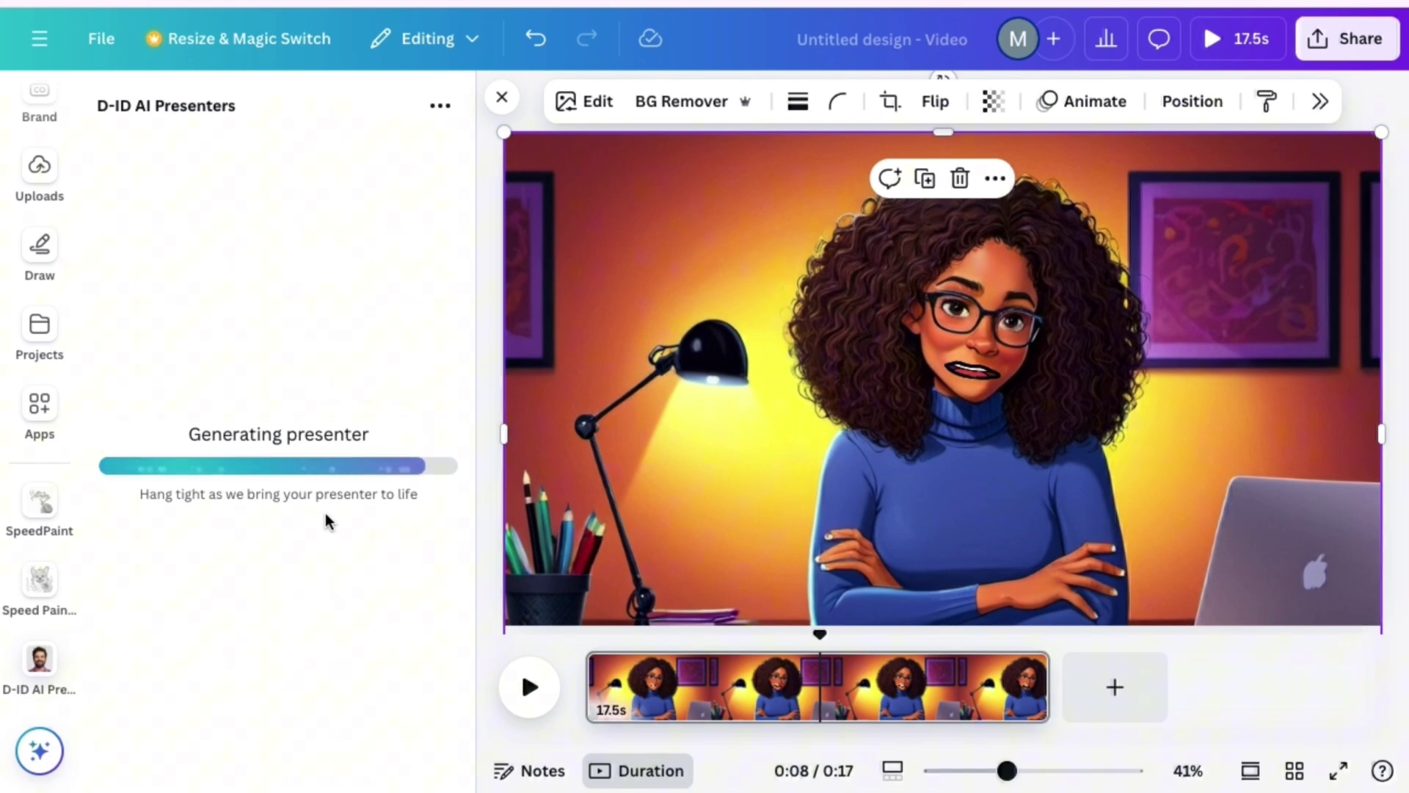
Drag the newly generated D-ID presenter video's corner to start enlarging it over the illustration.
mouse_move(770, 257)
left_mouse_down()
mouse_move(507, 147)
mouse_move(468, 154)
left_mouse_up()
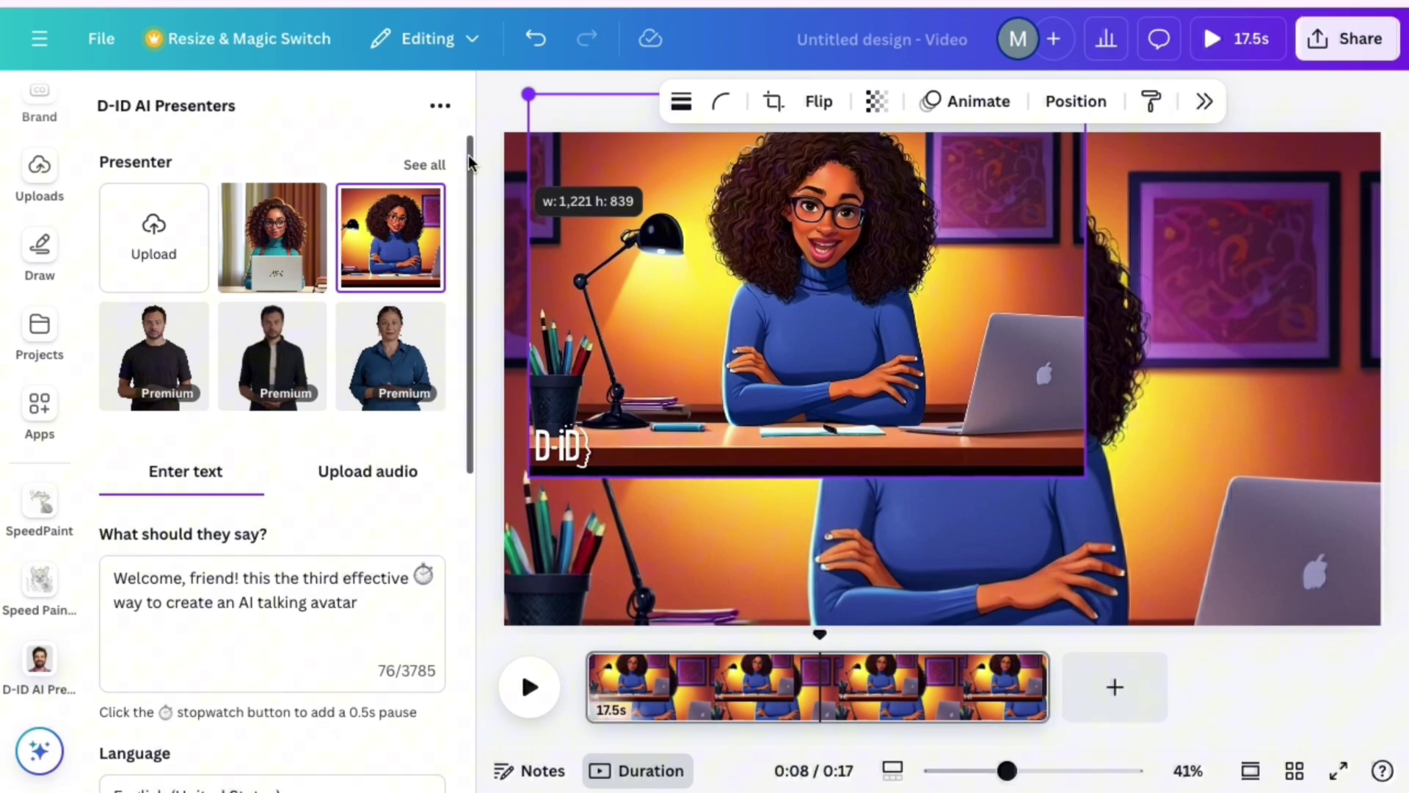
Stretch the D-ID presenter video of the woman at her desk to cover the entire page.
mouse_move(1084, 473)
left_mouse_down()
mouse_move(1363, 627)
mouse_move(1364, 644)
left_mouse_up()
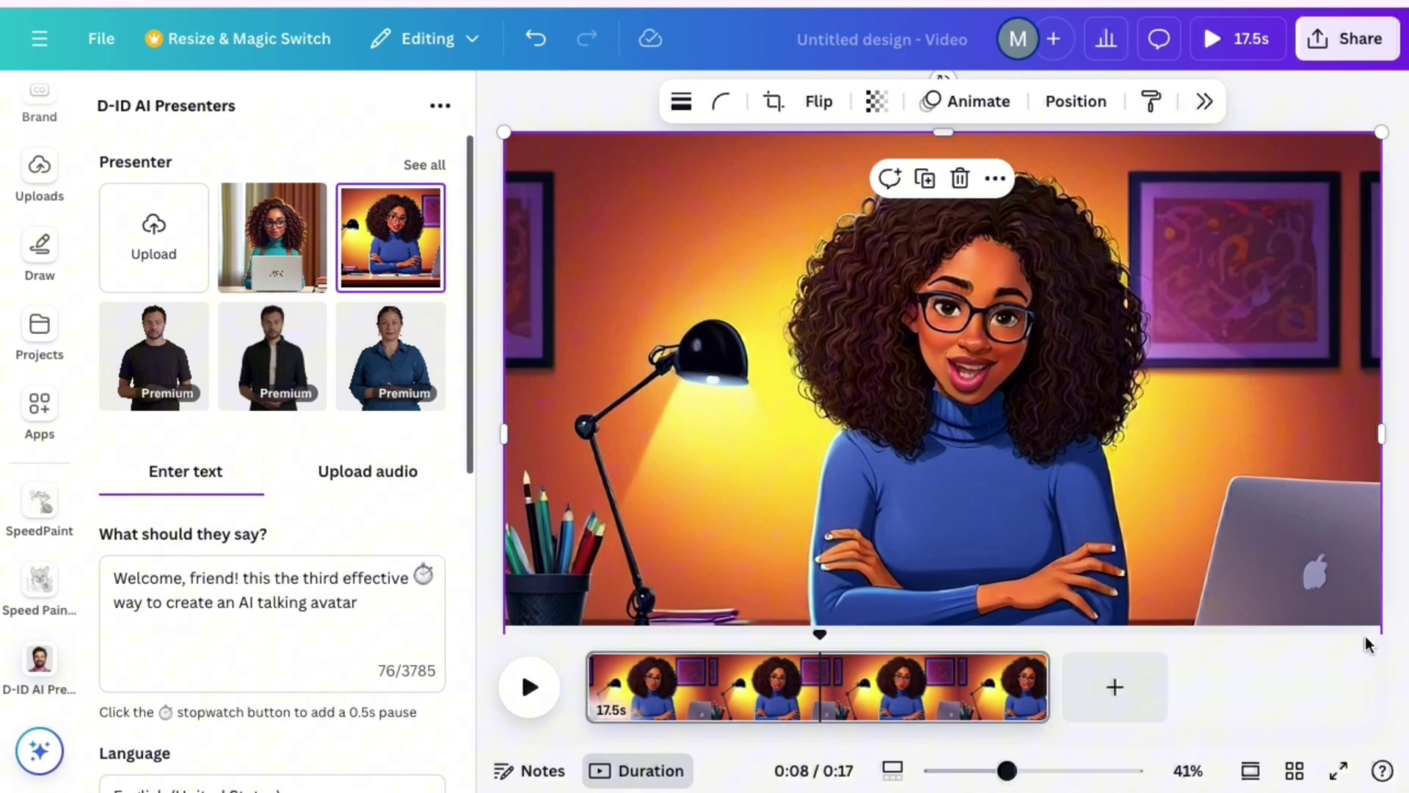